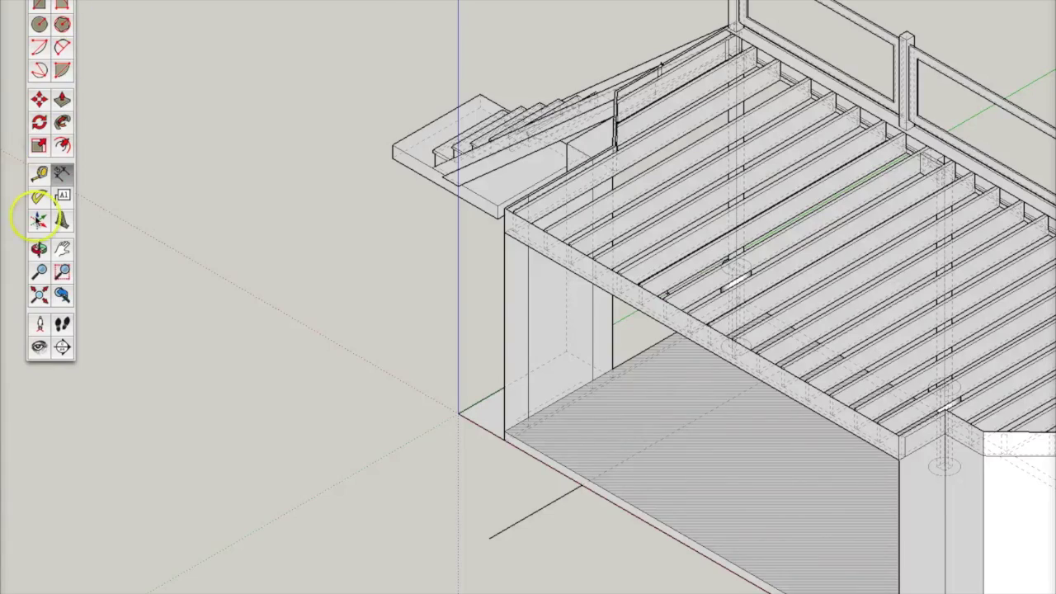
Examine the deck framing, railing and footings from several angles, ending in the standard top view
click(39, 248)
drag(333, 191, 791, 309)
drag(615, 368, 783, 8)
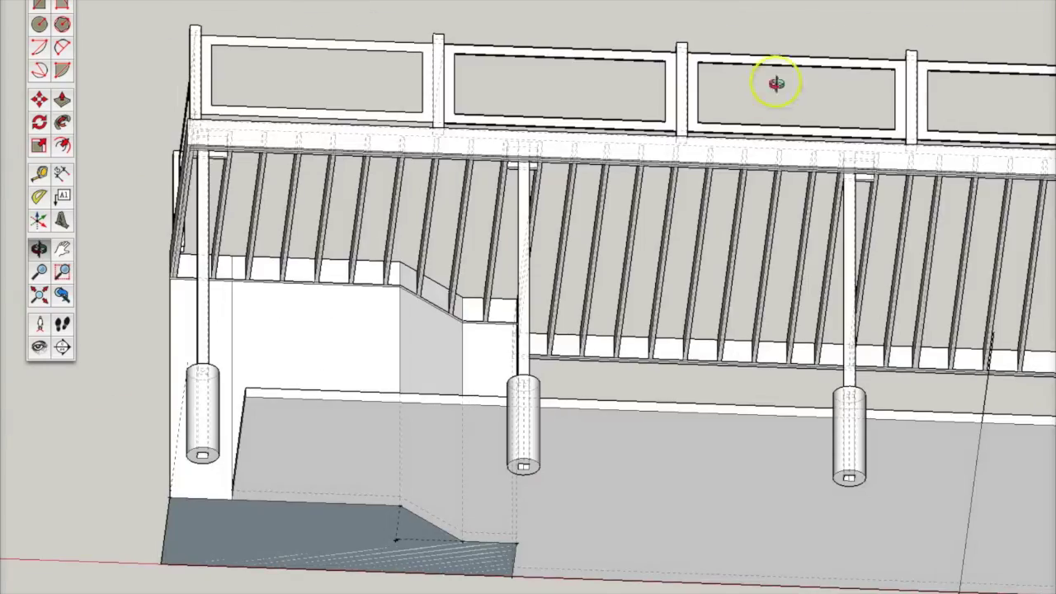
drag(779, 85, 314, 513)
drag(559, 186, 958, 436)
drag(403, 176, 518, 294)
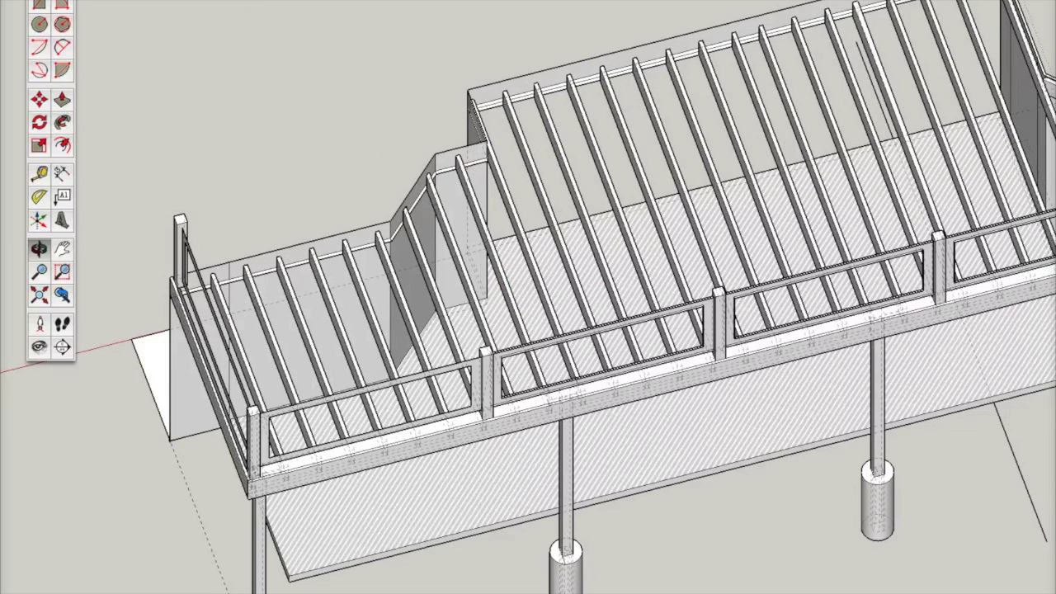
click(189, 0)
click(351, 0)
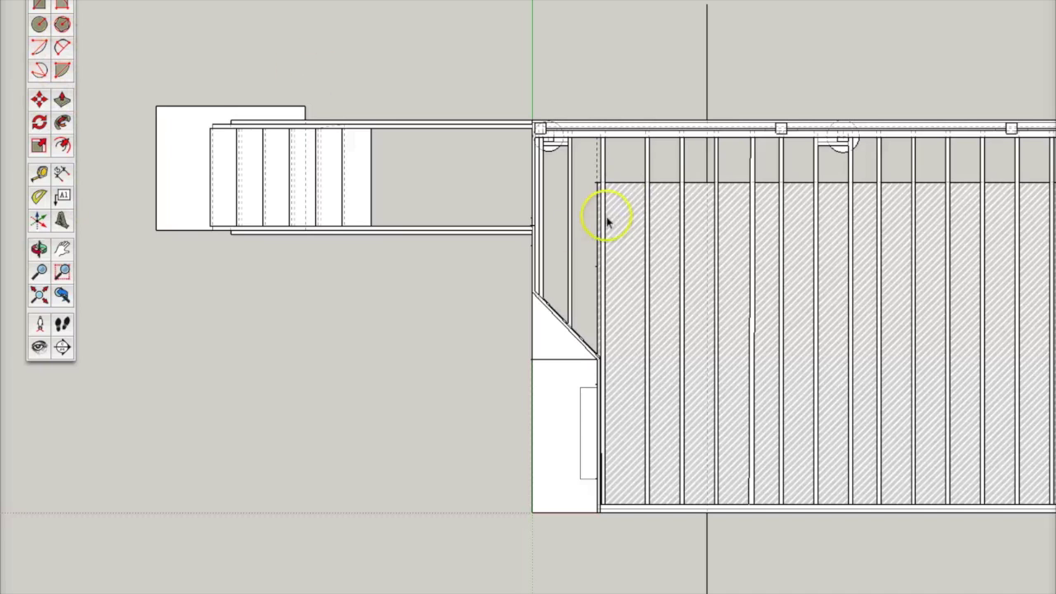
Select the slab face beneath the joists and repaint it with a finer diagonal hatch pattern
click(697, 279)
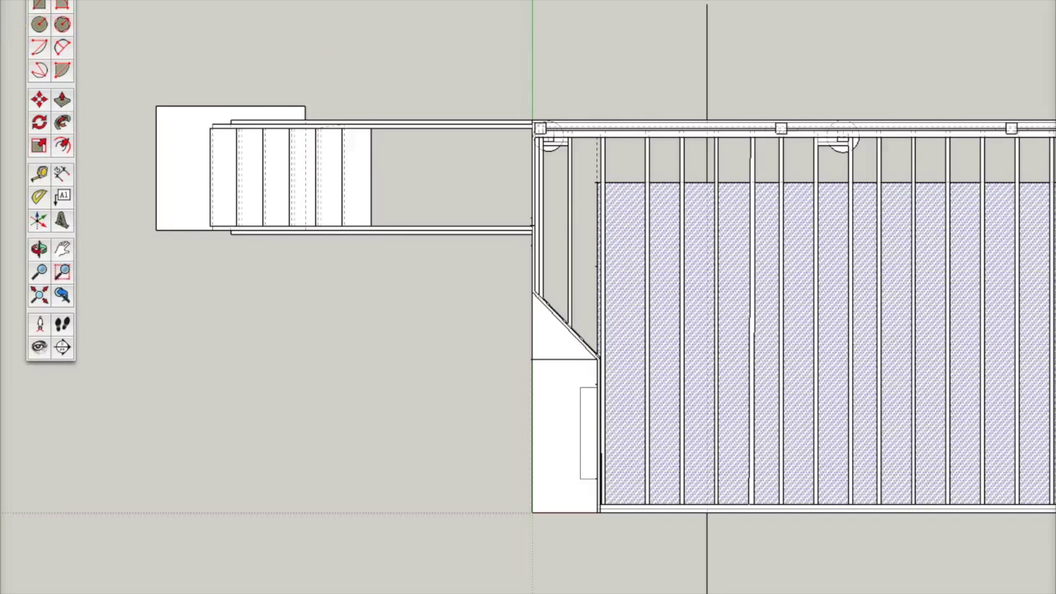
drag(682, 0, 691, 0)
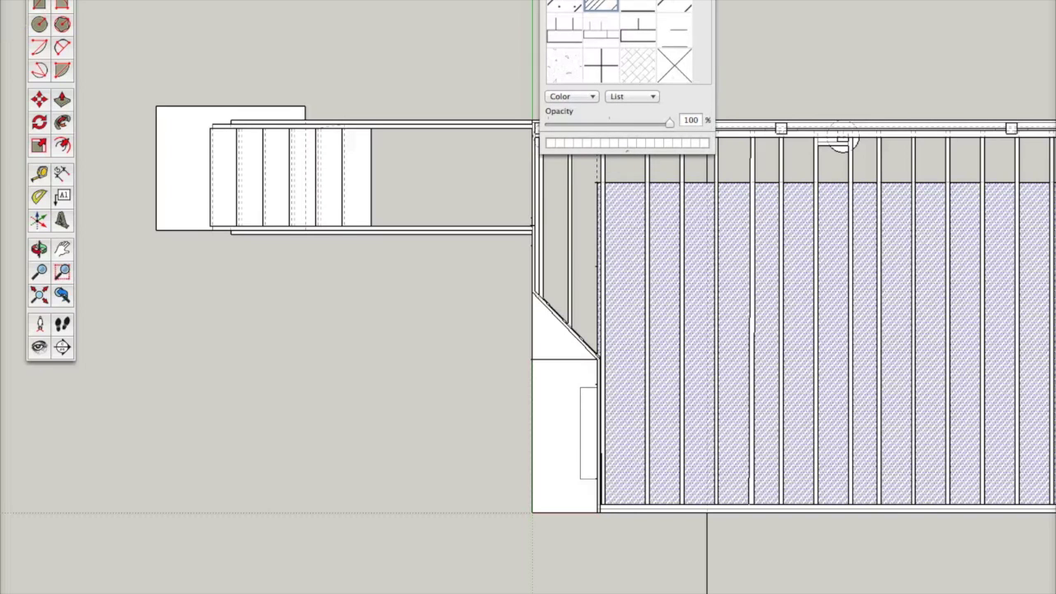
click(677, 6)
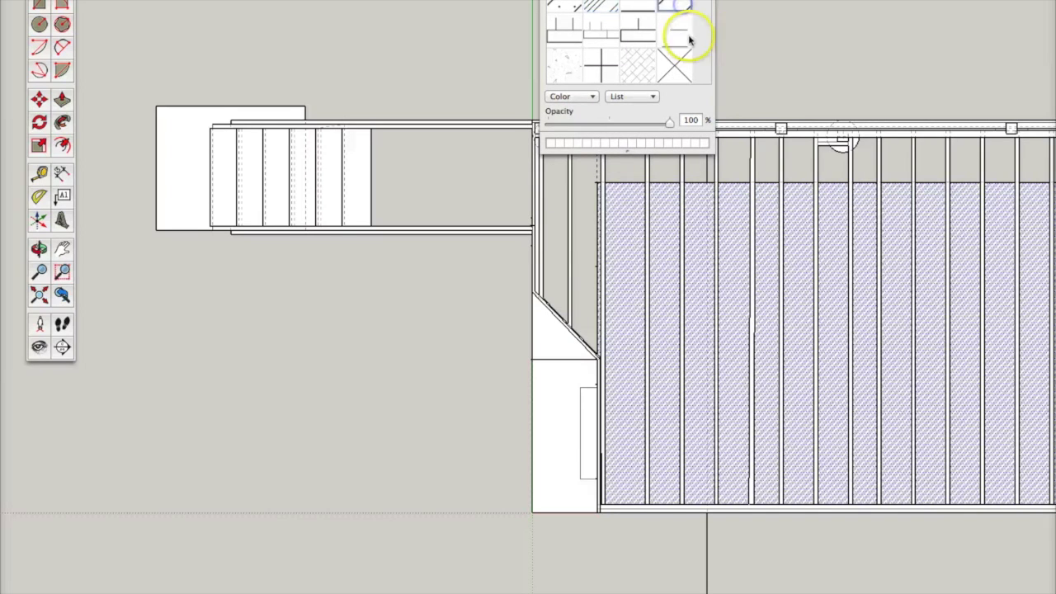
click(776, 258)
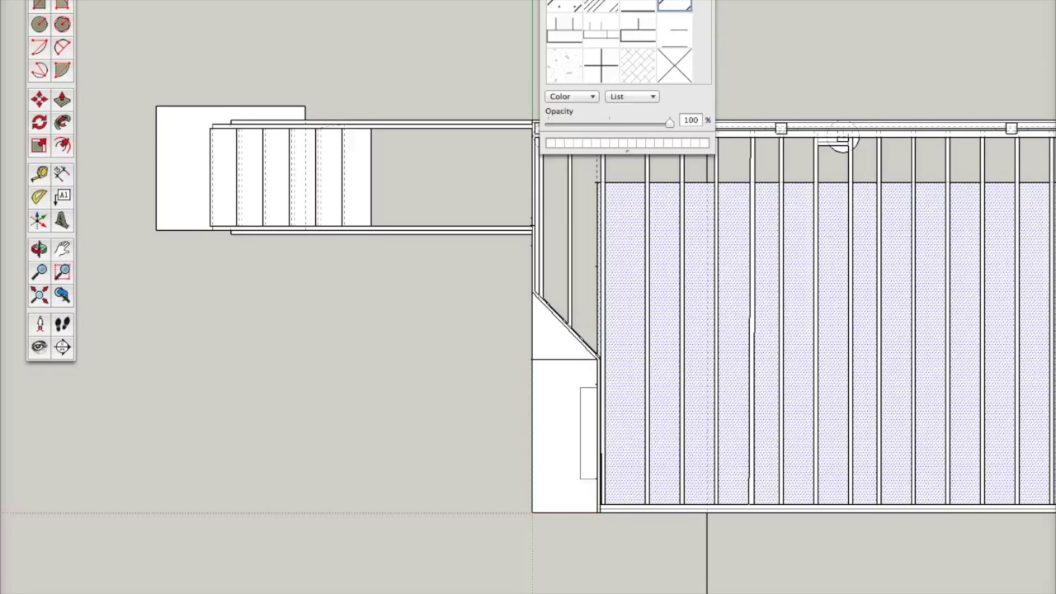
click(778, 358)
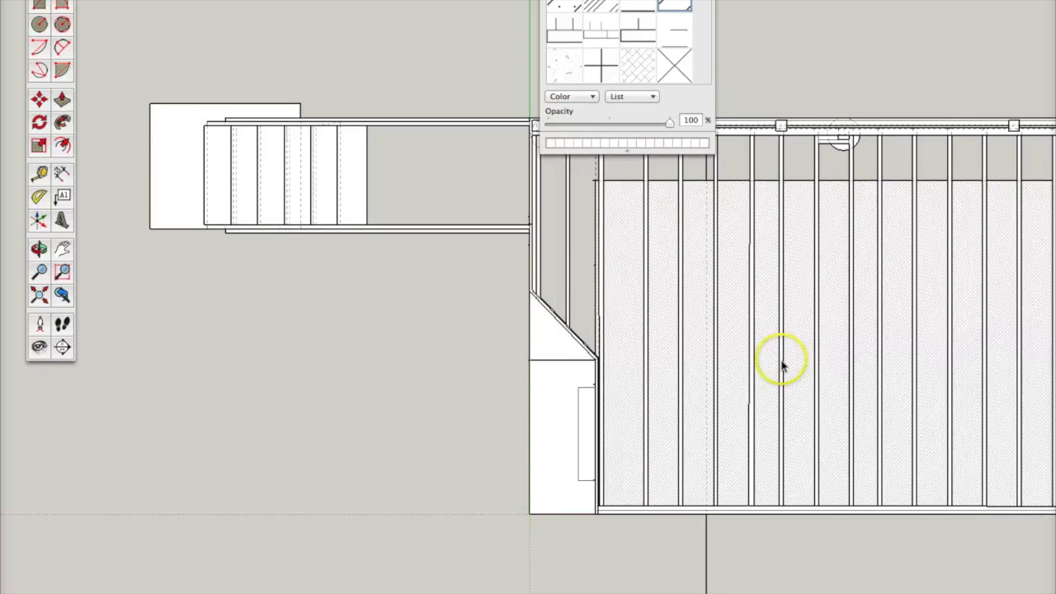
click(638, 303)
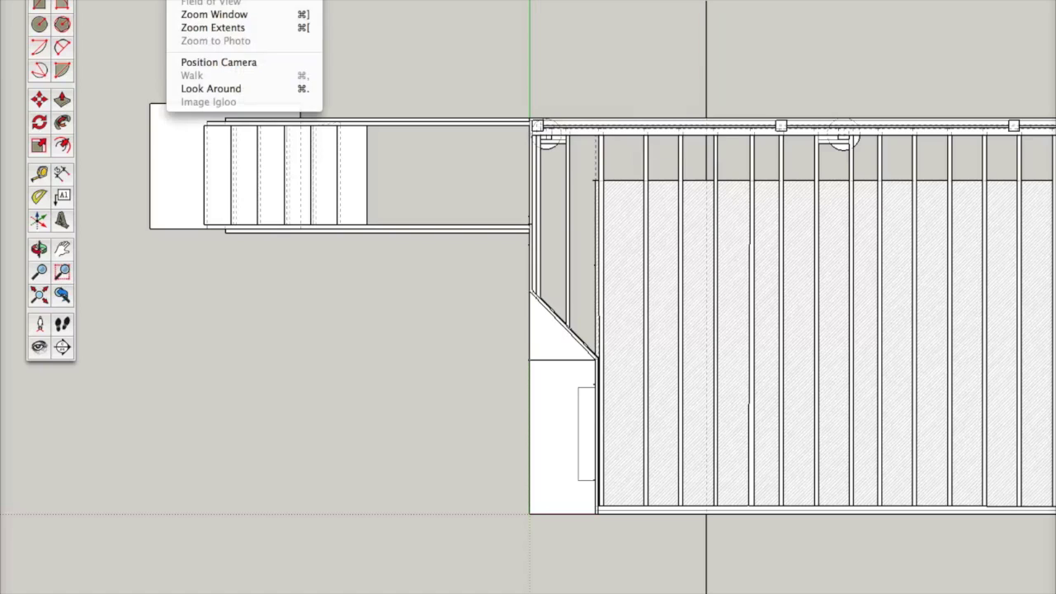
Try unhiding all hidden objects in the deck model, and undo that change
mouse_move(87, 0)
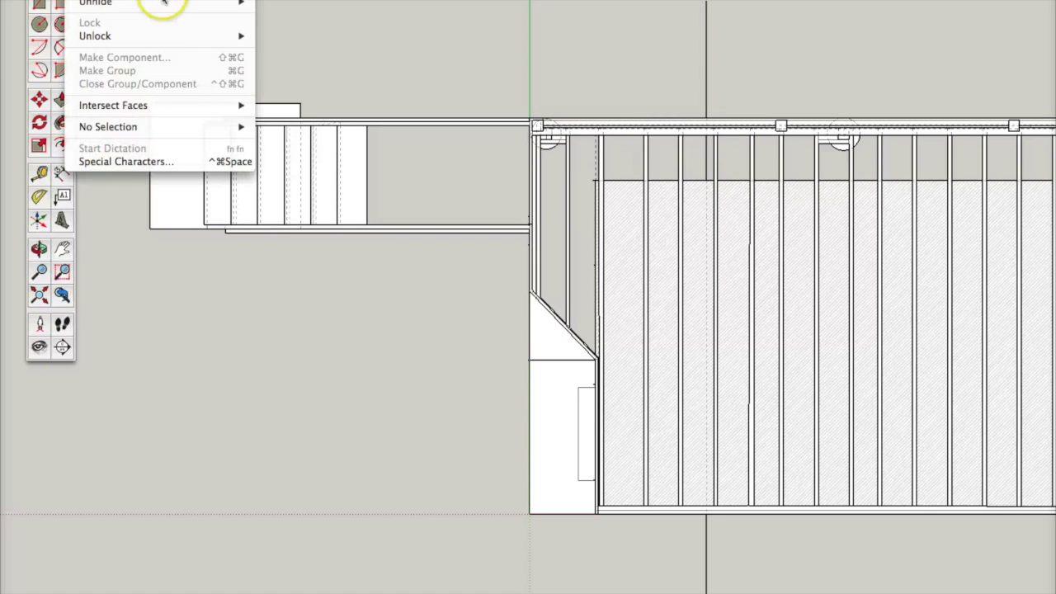
mouse_move(161, 3)
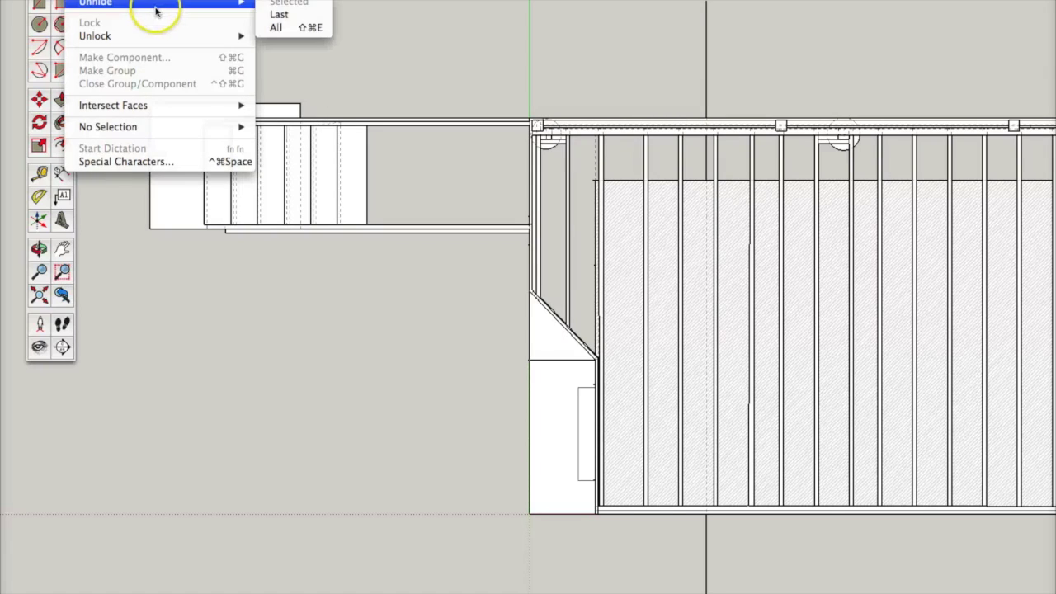
click(290, 30)
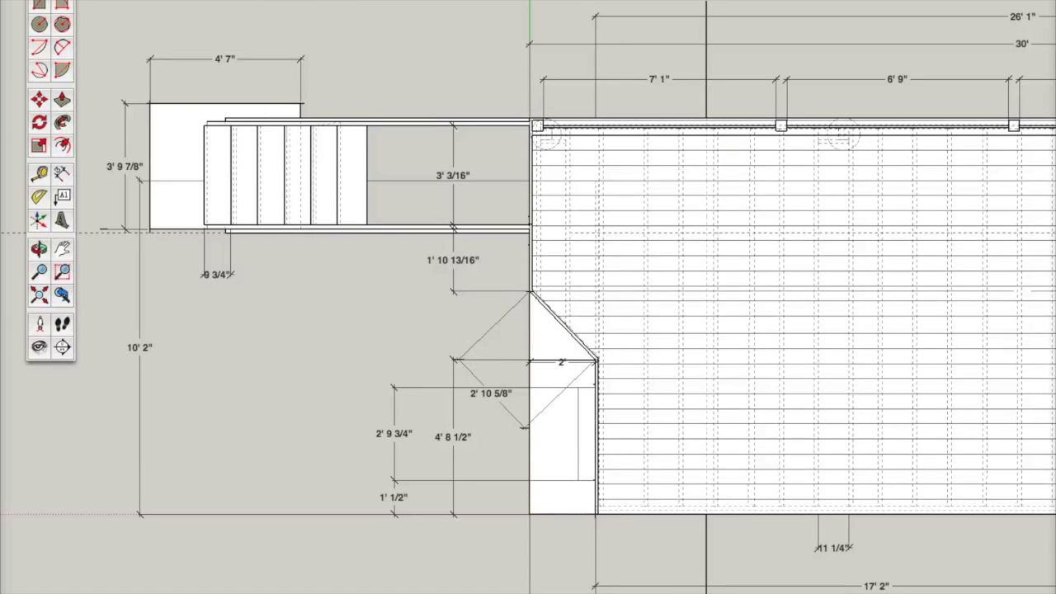
click(78, 0)
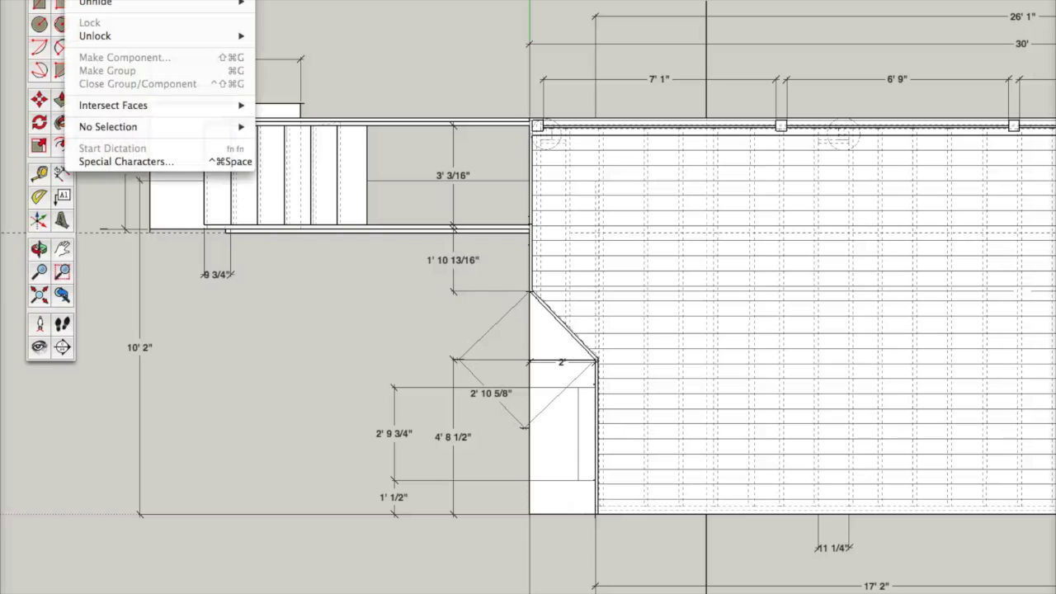
click(99, 0)
Unhide only the last hidden items to bring back the dimensions over the joist plan
click(78, 0)
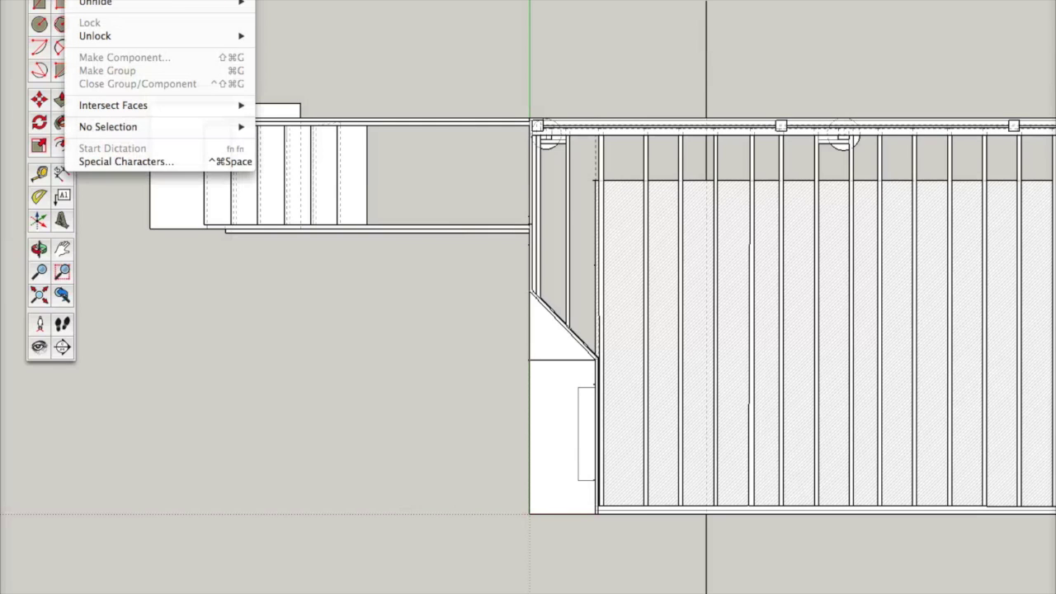
mouse_move(203, 3)
click(306, 15)
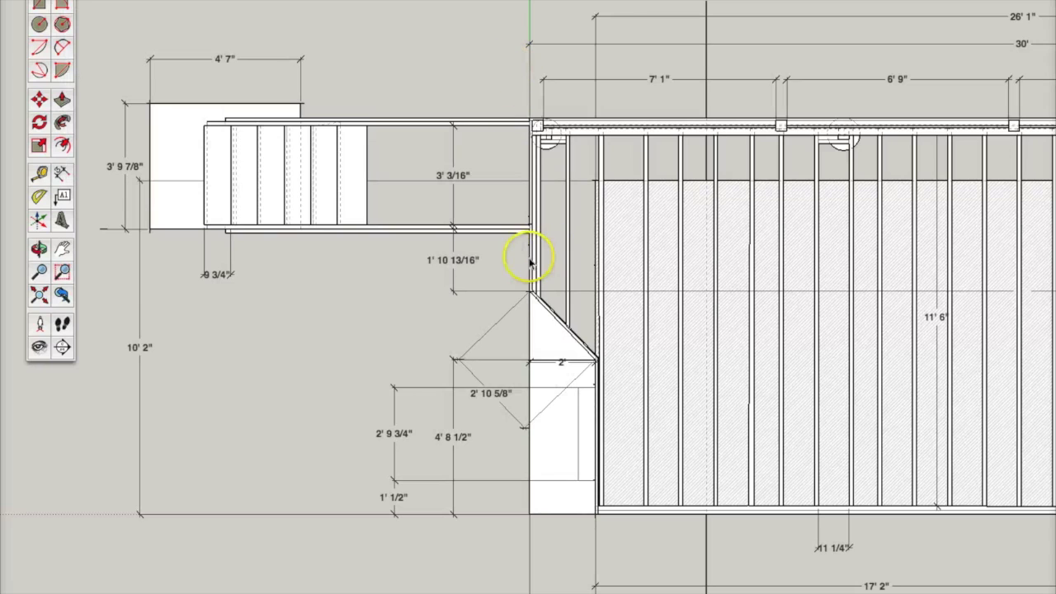
Open the model's dimension settings and select all dimensions in the model
click(232, 0)
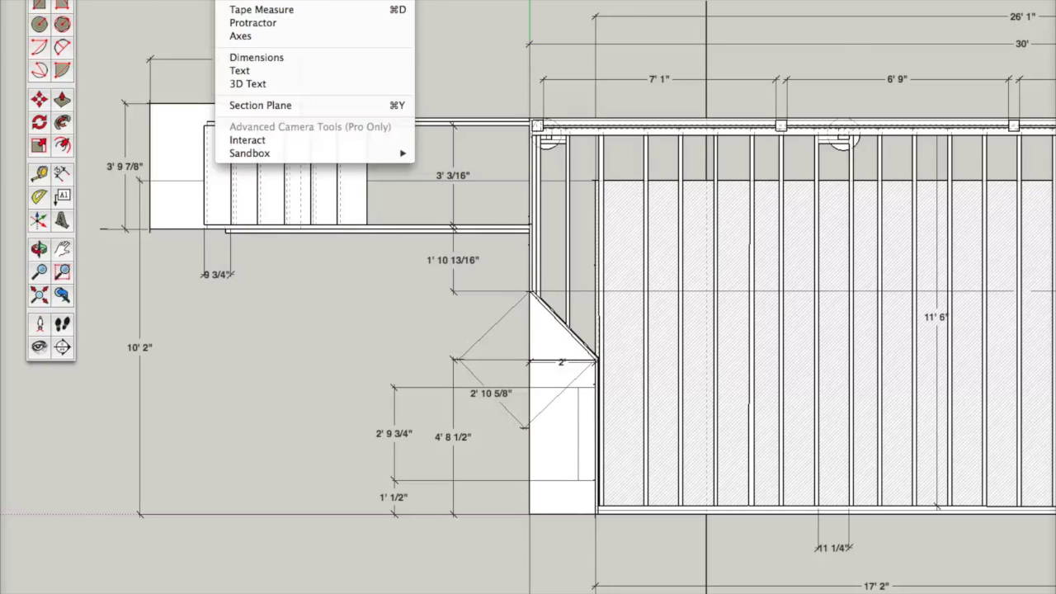
mouse_move(183, 0)
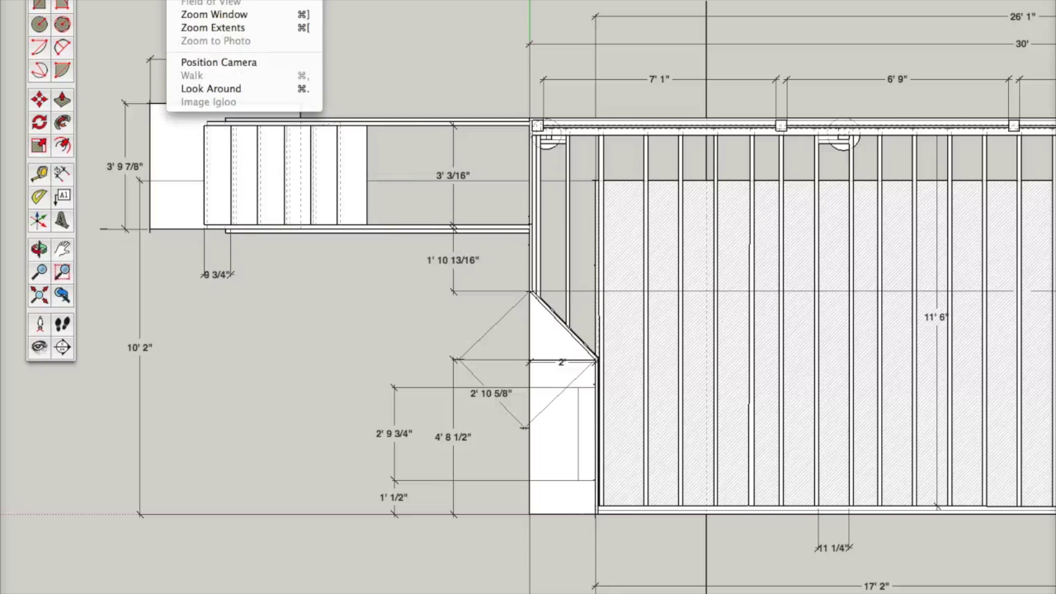
mouse_move(273, 0)
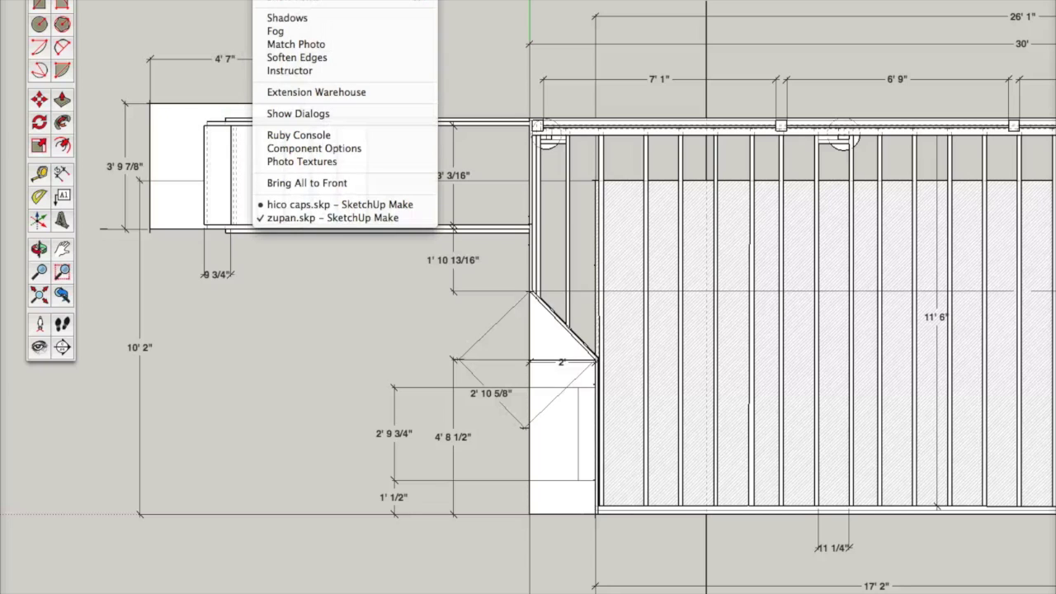
click(289, 0)
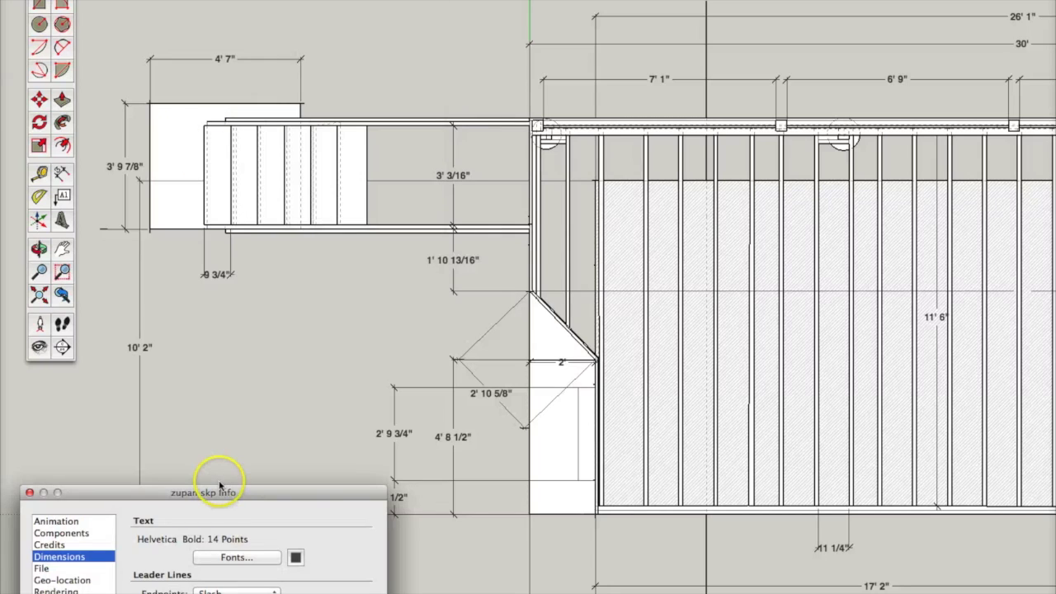
click(198, 593)
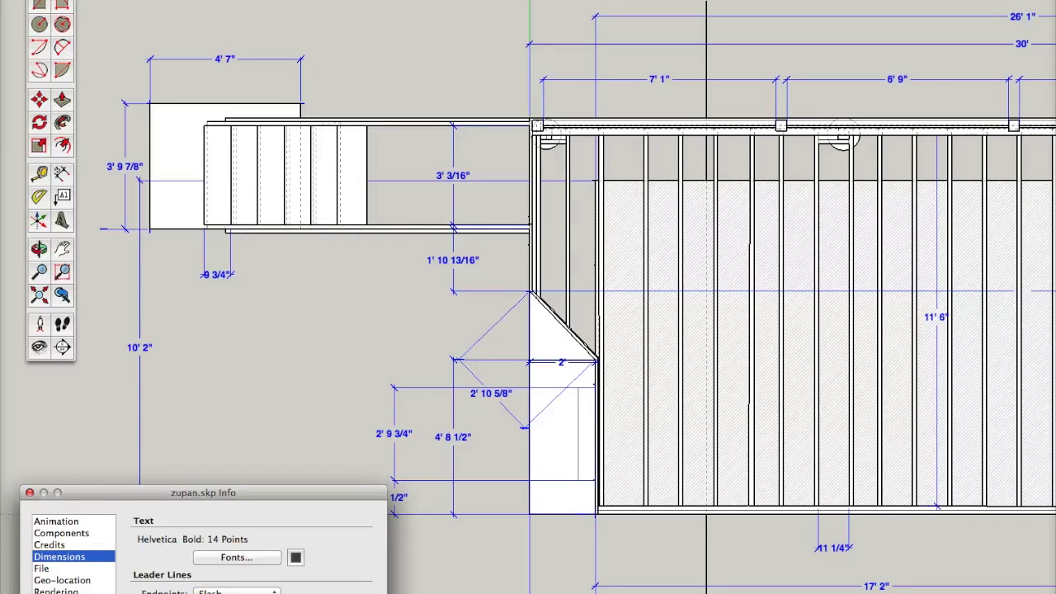
Try the Regular Helvetica typeface for the dimension text and return it to Bold at 14 points
click(236, 558)
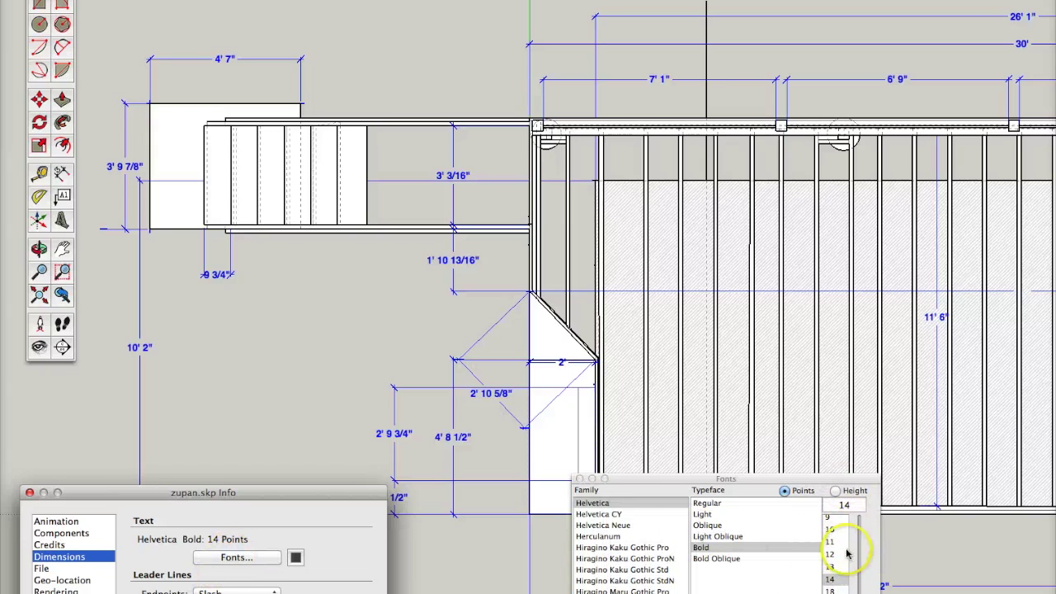
scroll(842, 572, up, 1)
scroll(843, 572, down, 1)
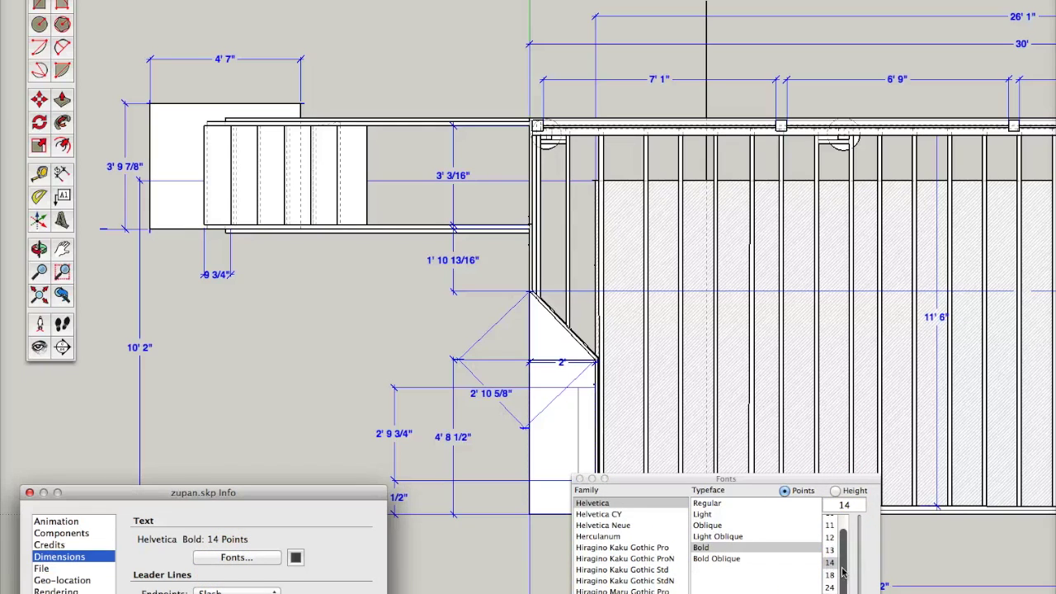
scroll(842, 570, down, 1)
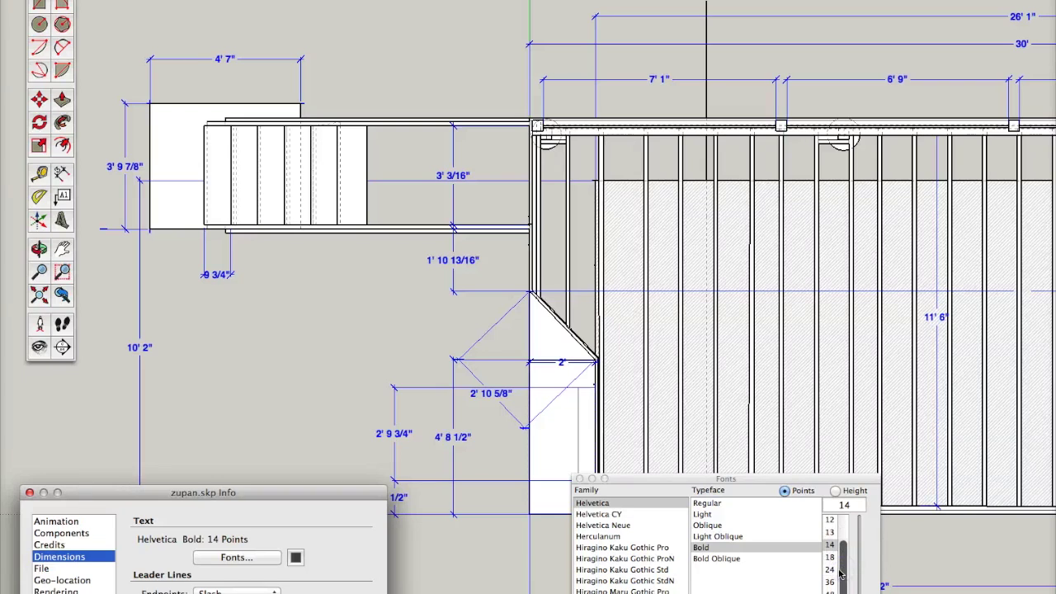
click(718, 504)
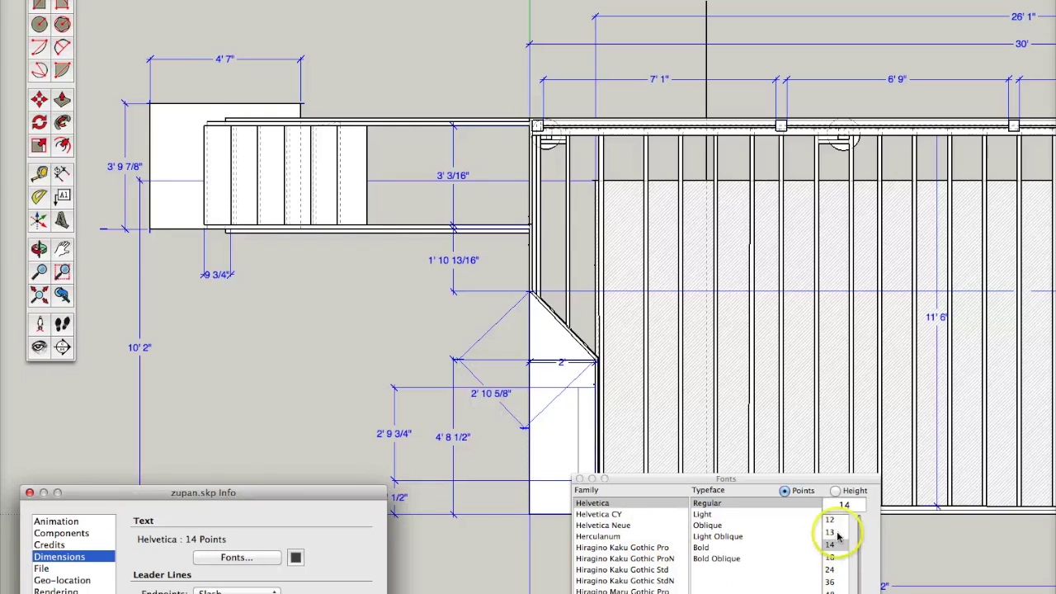
click(702, 547)
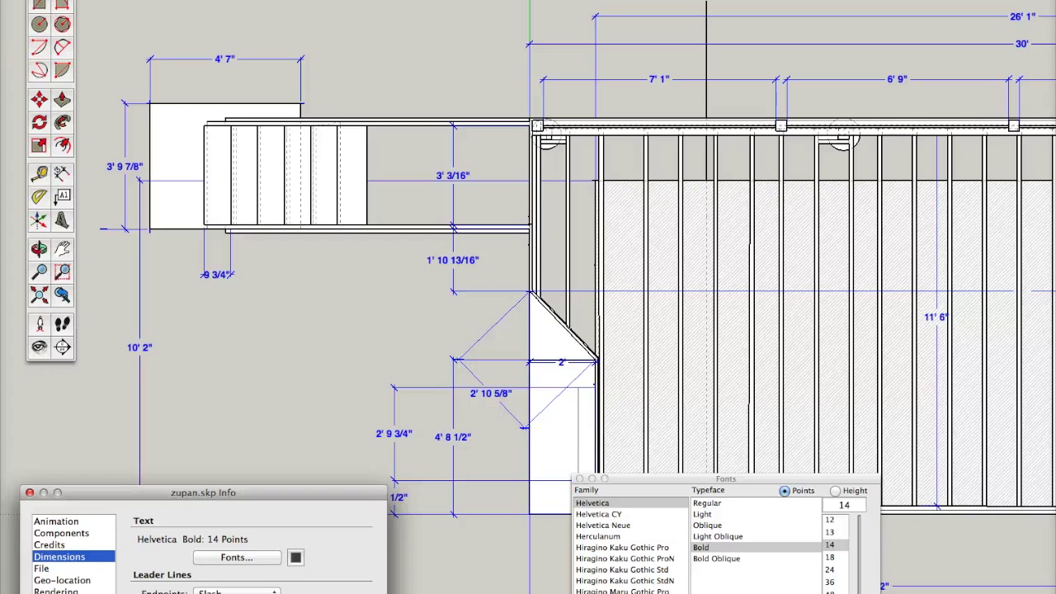
Set the endpoints of all selected dimensions to closed arrows, and close the font and dimension settings
click(314, 372)
click(272, 591)
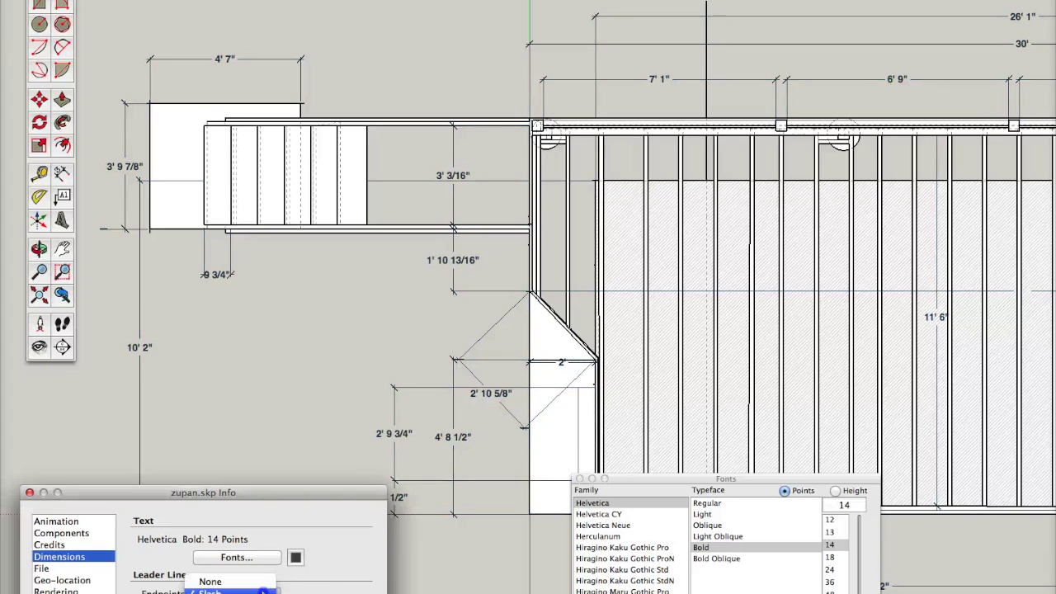
click(247, 569)
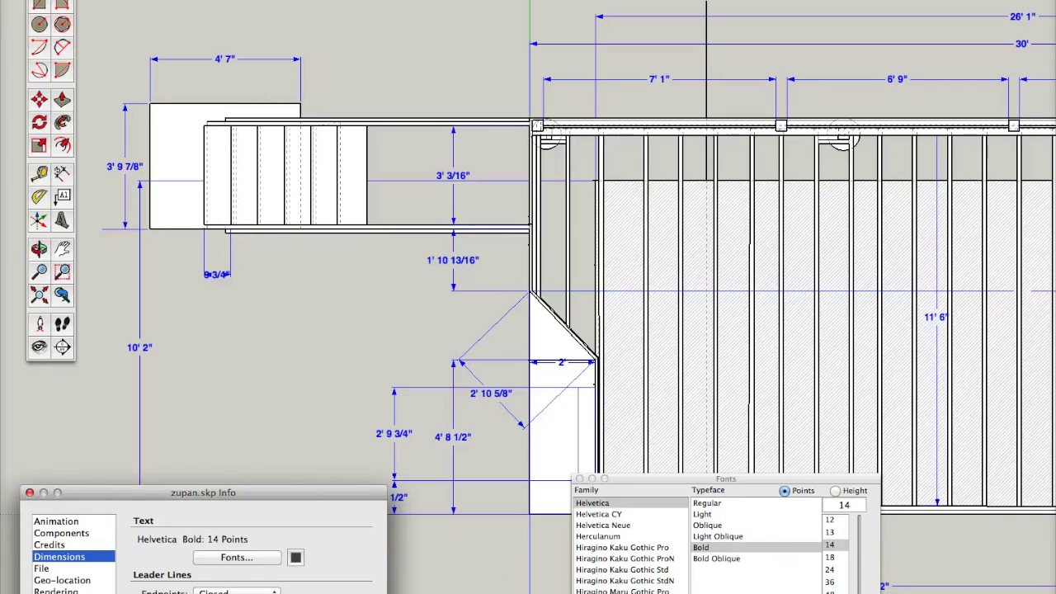
drag(696, 482, 700, 488)
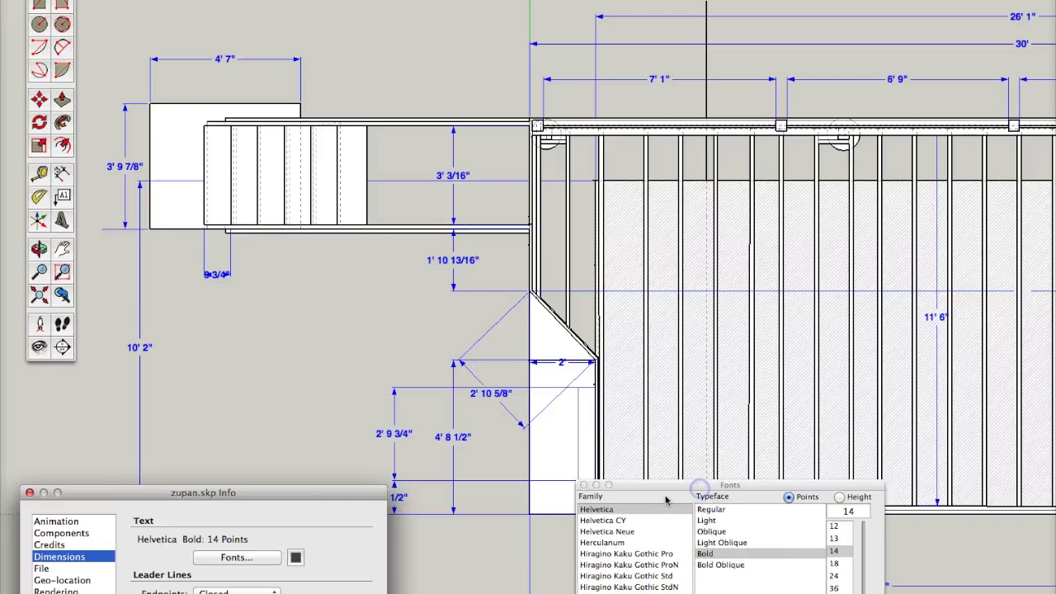
click(583, 485)
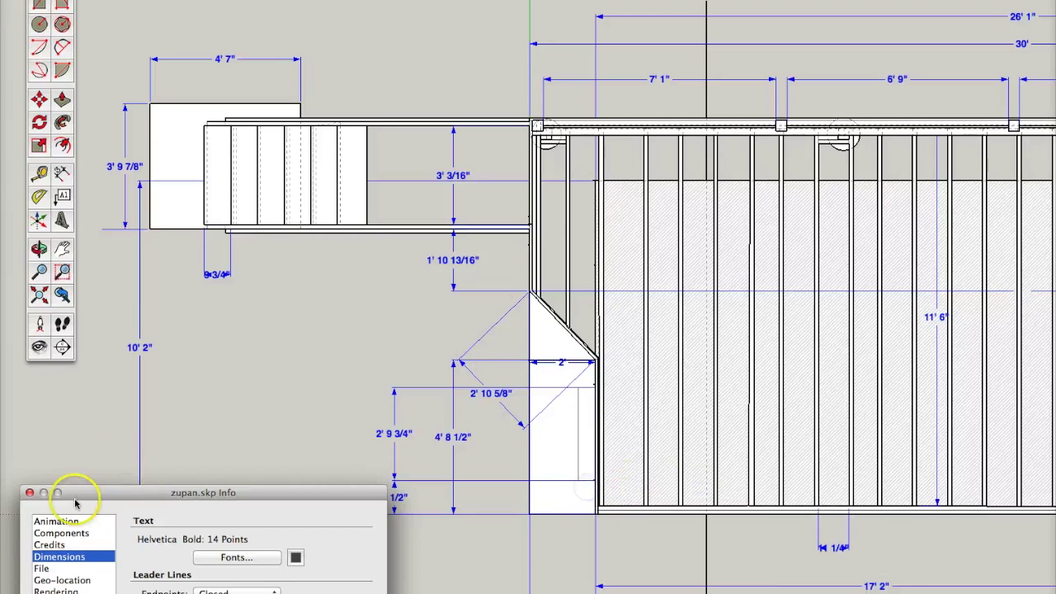
click(29, 493)
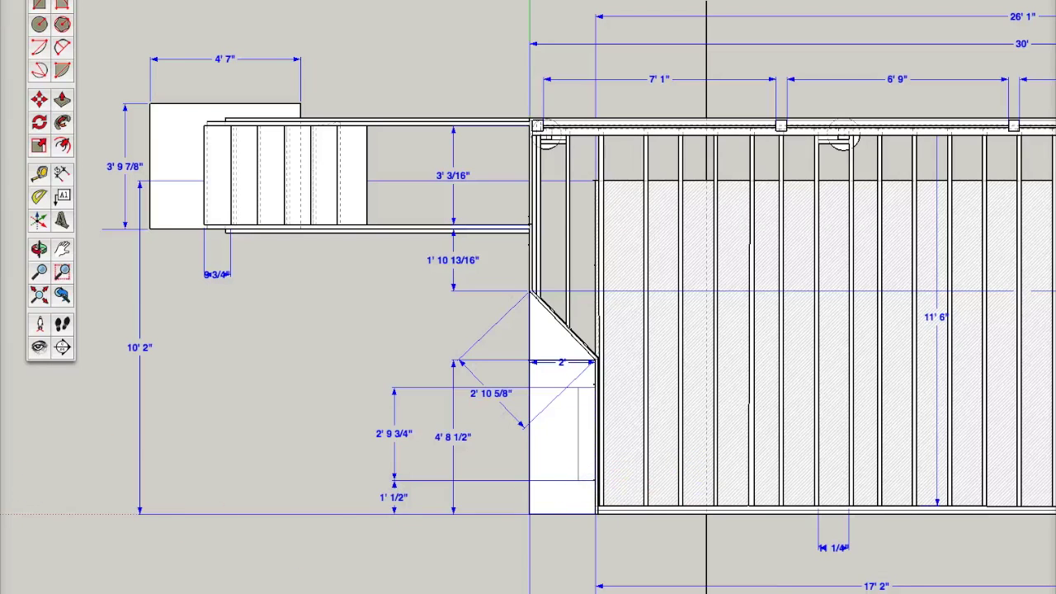
Start a 2D graphic export of the dimensioned top view of the joist plan
click(52, 0)
mouse_move(104, 29)
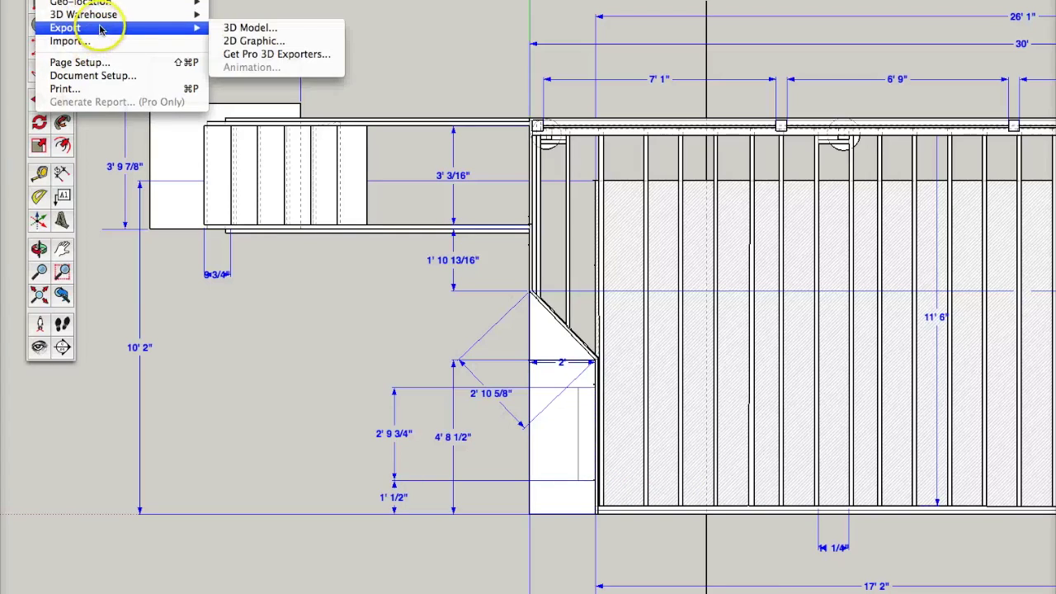
click(274, 41)
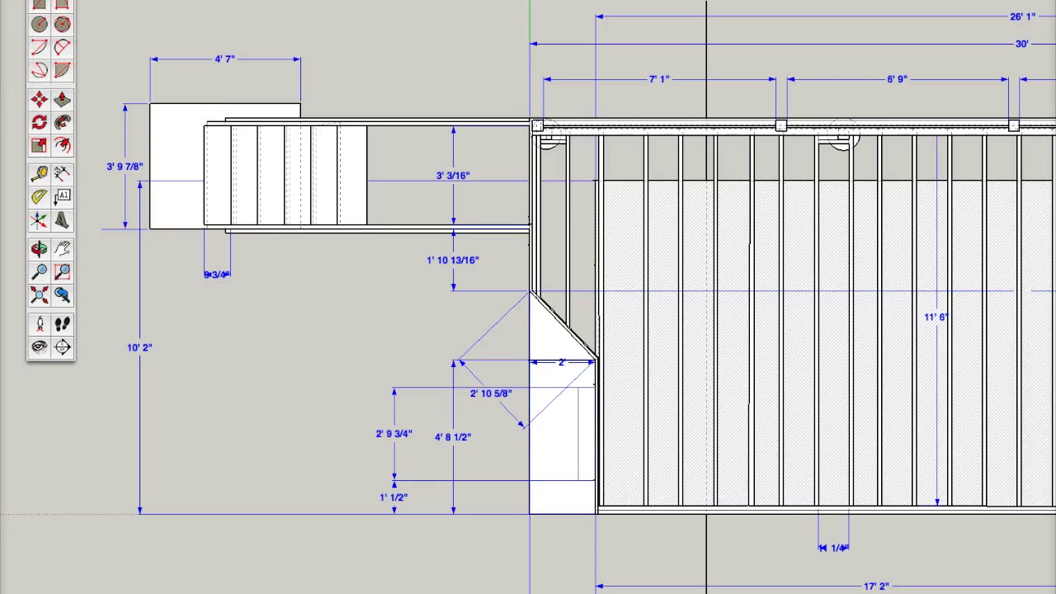
Examine the whole dimensioned deck model, first in plan and then in 3D from a low side angle
scroll(429, 238, down, 4)
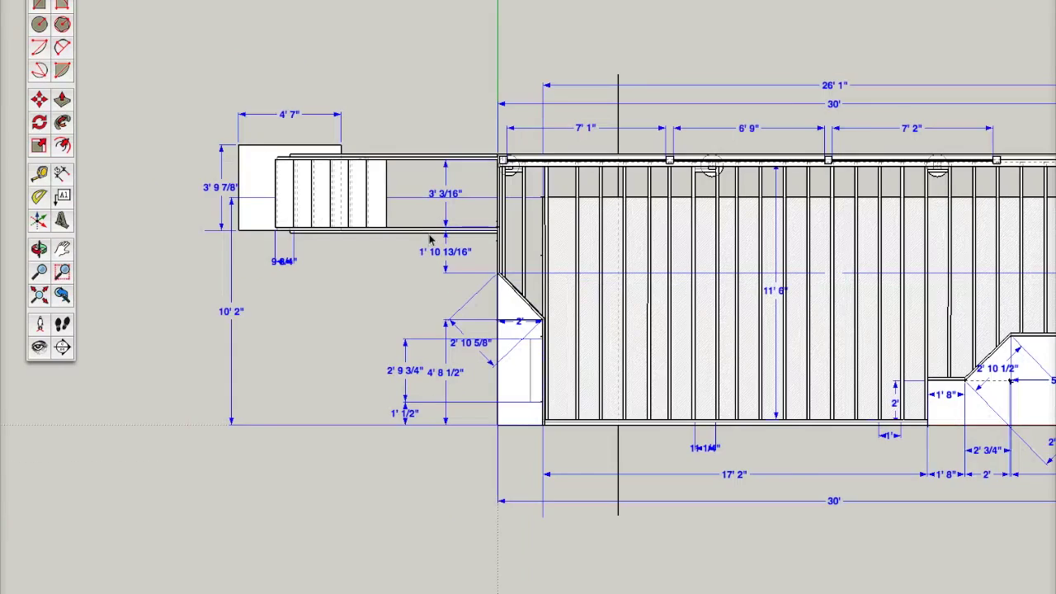
scroll(429, 239, down, 2)
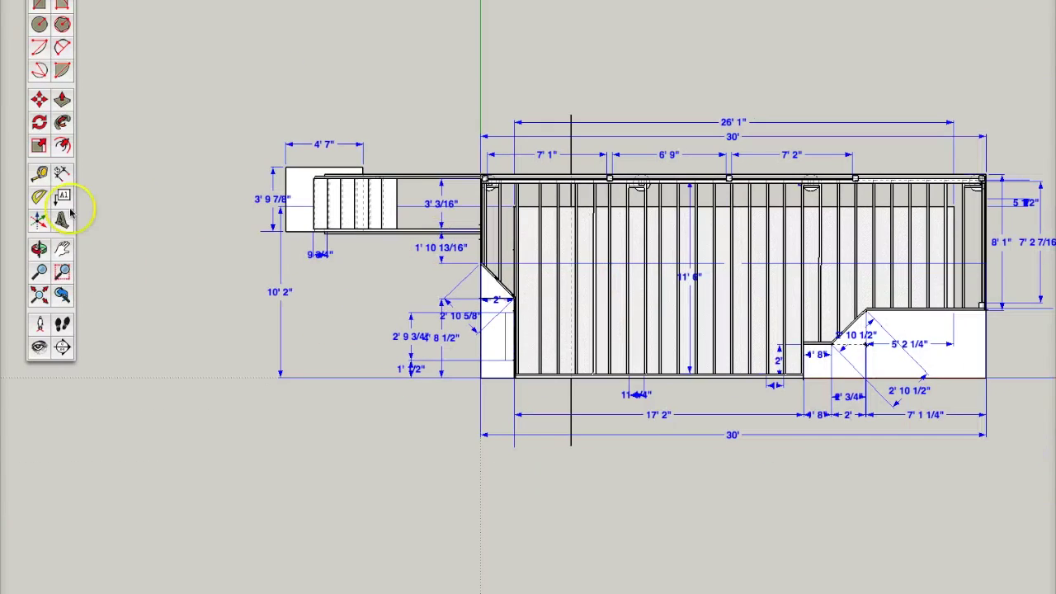
click(38, 249)
mouse_move(519, 495)
mouse_down()
mouse_move(771, 228)
mouse_move(653, 229)
mouse_move(471, 101)
mouse_move(471, 85)
mouse_up()
drag(686, 458, 623, 208)
drag(727, 397, 734, 130)
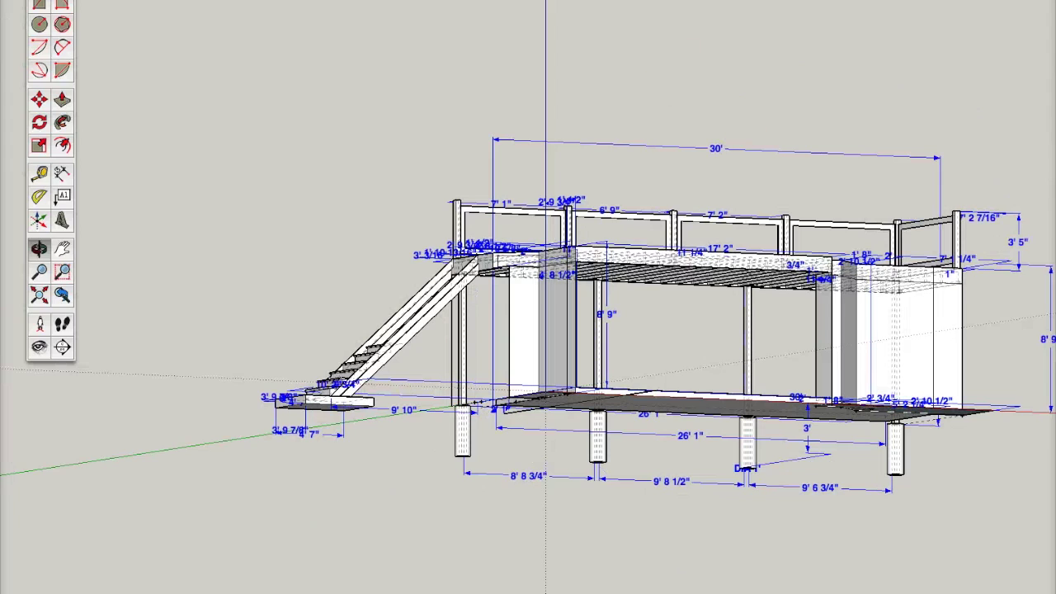
Hide all selected dimensions on the deck model and view the bare framing from several 3D angles
click(78, 0)
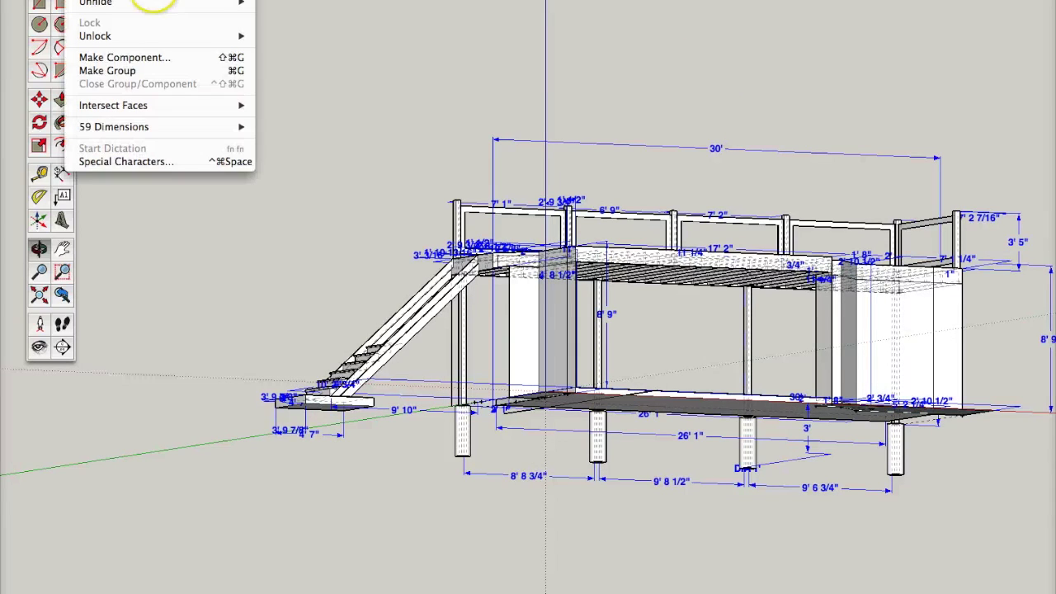
click(93, 0)
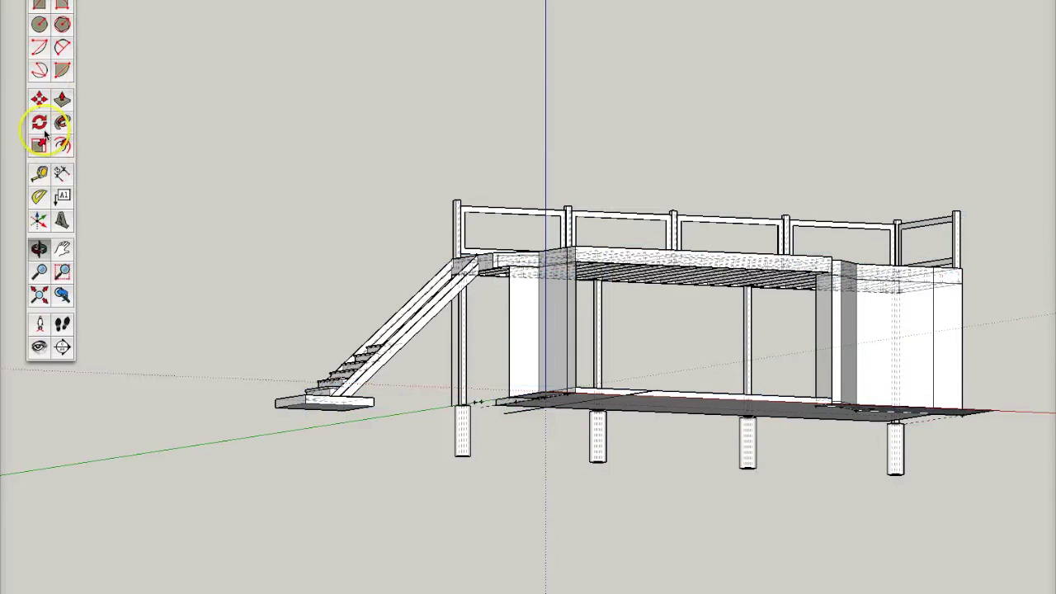
drag(389, 400, 348, 467)
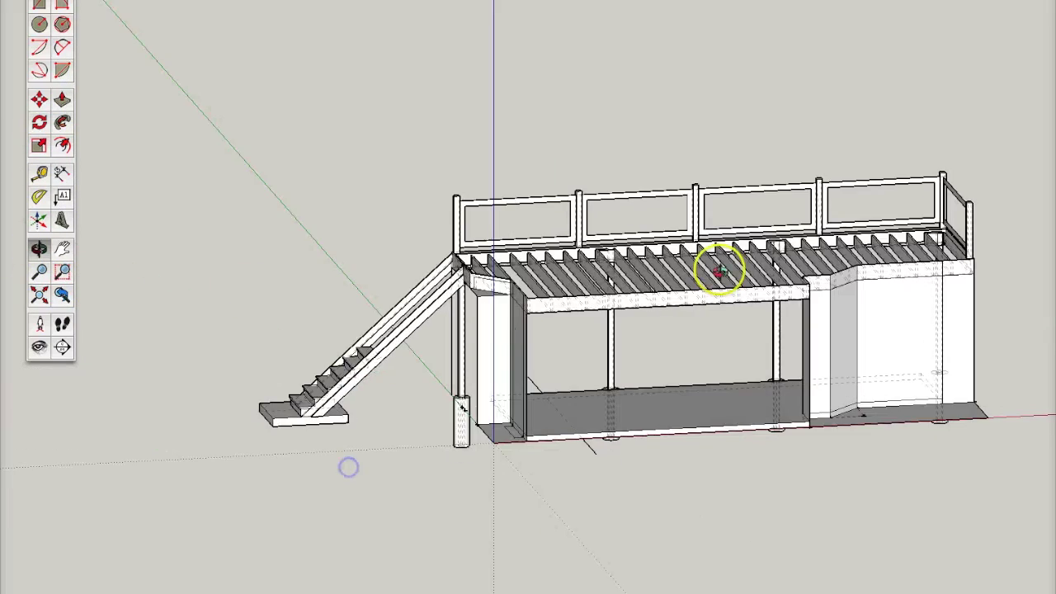
drag(720, 270, 412, 297)
drag(735, 305, 578, 272)
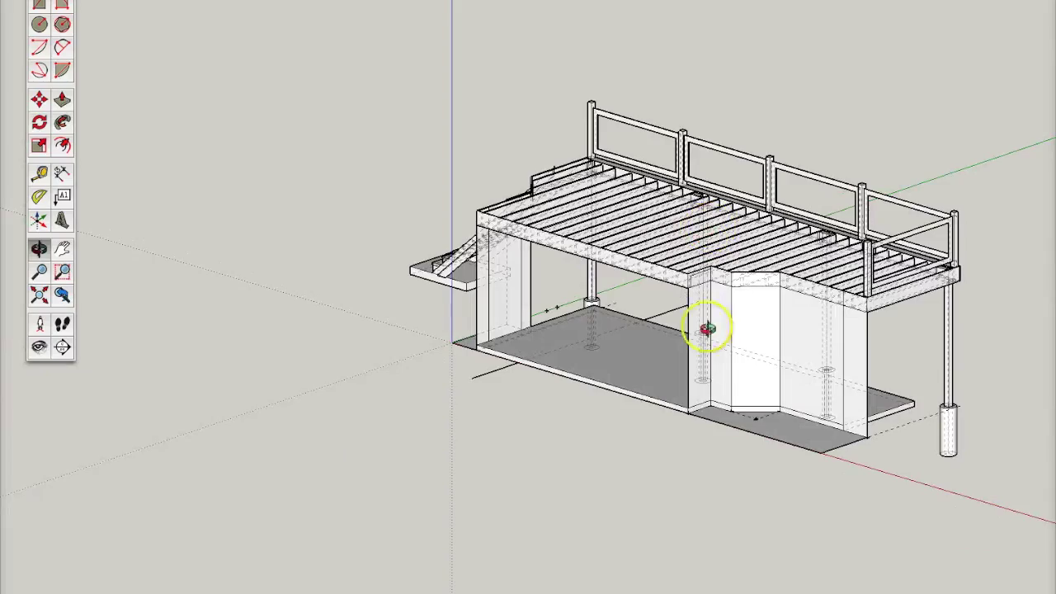
drag(701, 327, 594, 310)
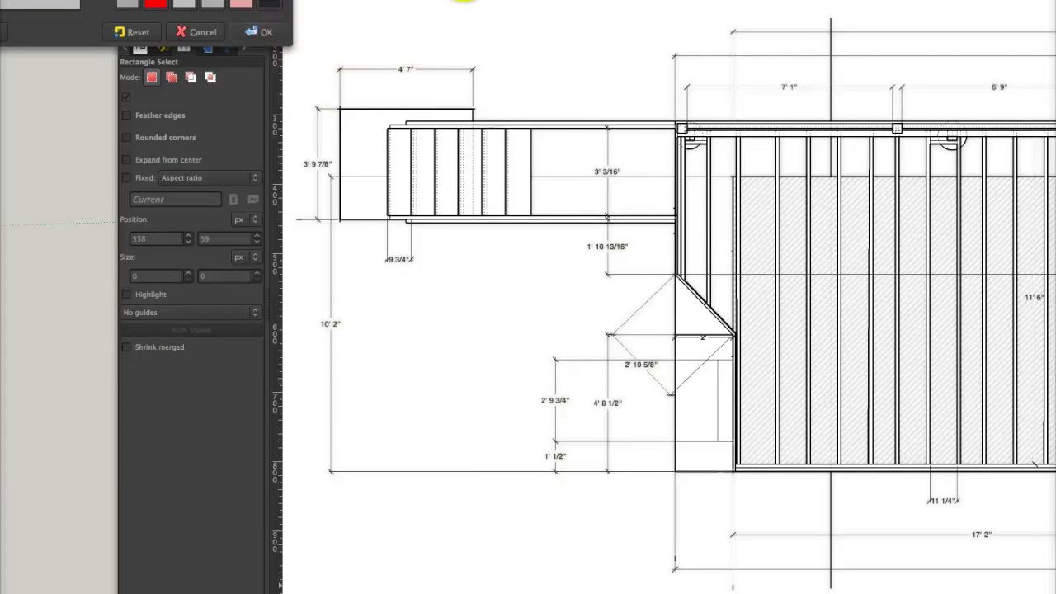
Switch to GIMP and examine the exported framing plan from the stairs across to the angled bay
scroll(491, 14, right, 5)
click(491, 15)
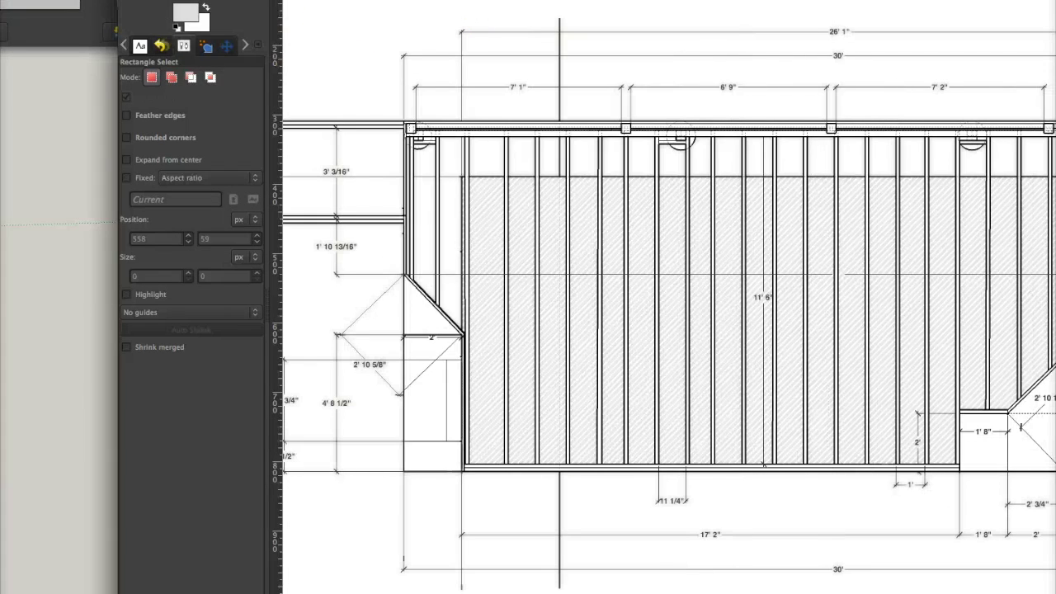
scroll(458, 52, left, 5)
scroll(458, 52, right, 5)
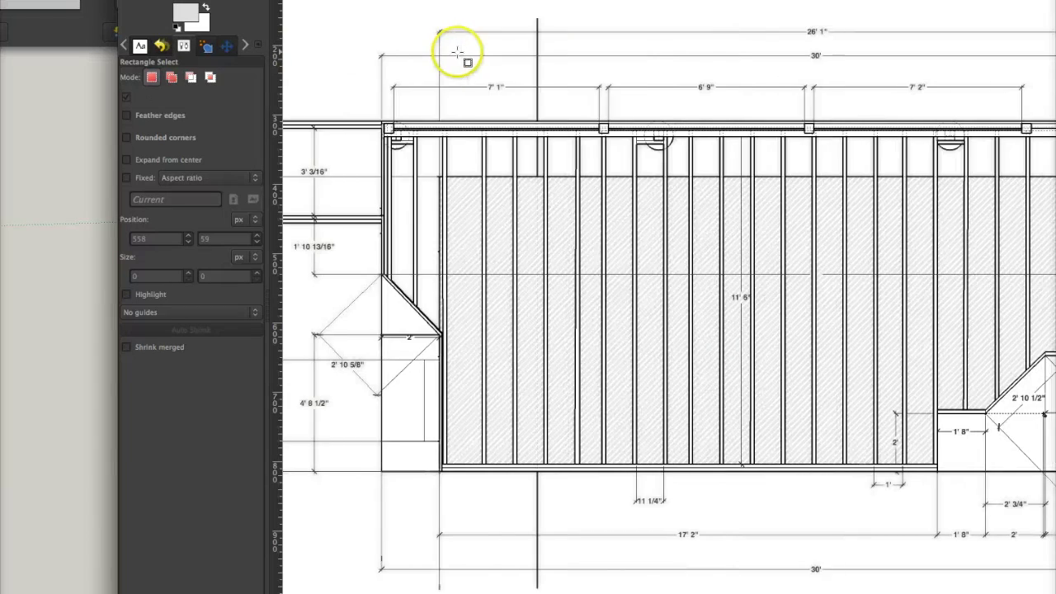
scroll(454, 53, left, 5)
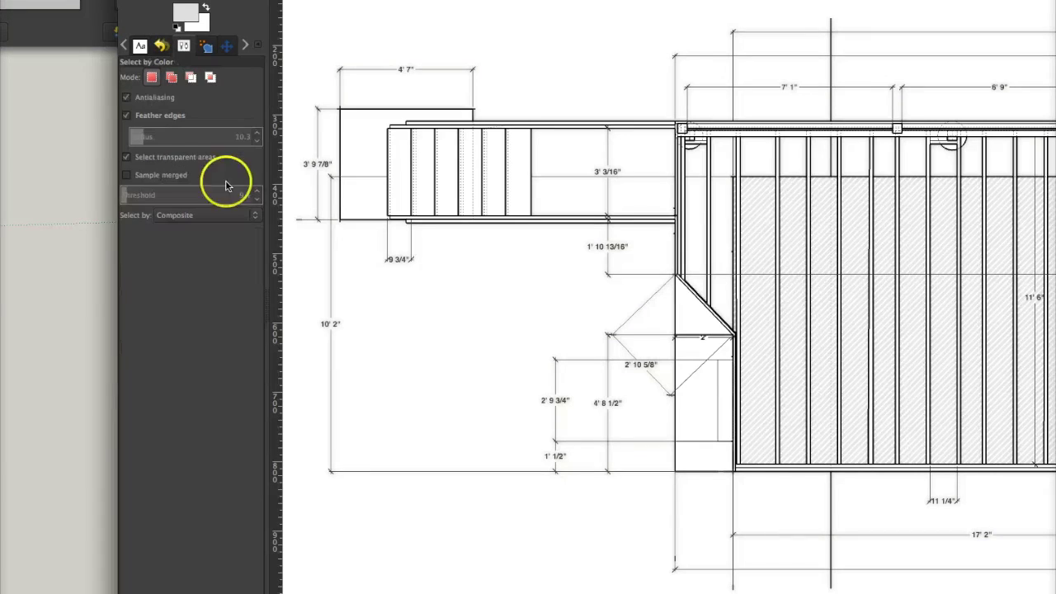
Open the undo history and review the image at the Select by Color and Brightness-Contrast states
click(161, 45)
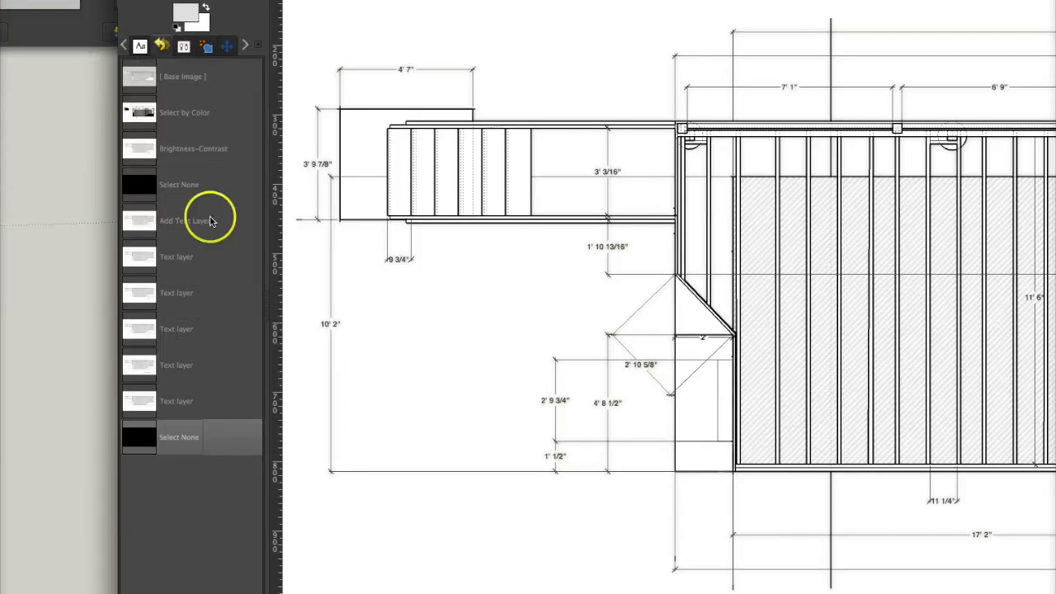
click(190, 116)
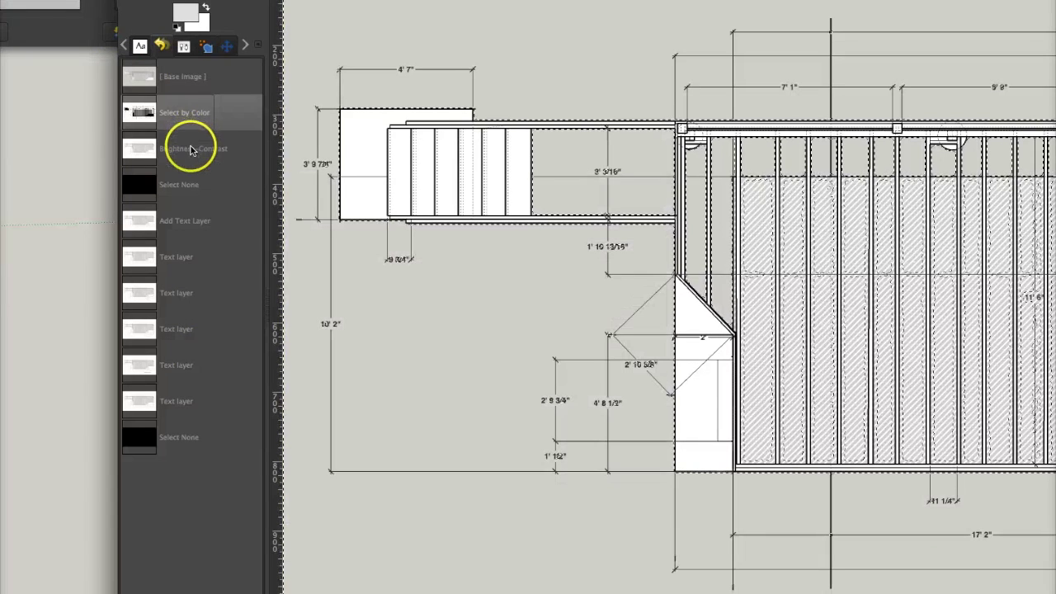
click(191, 149)
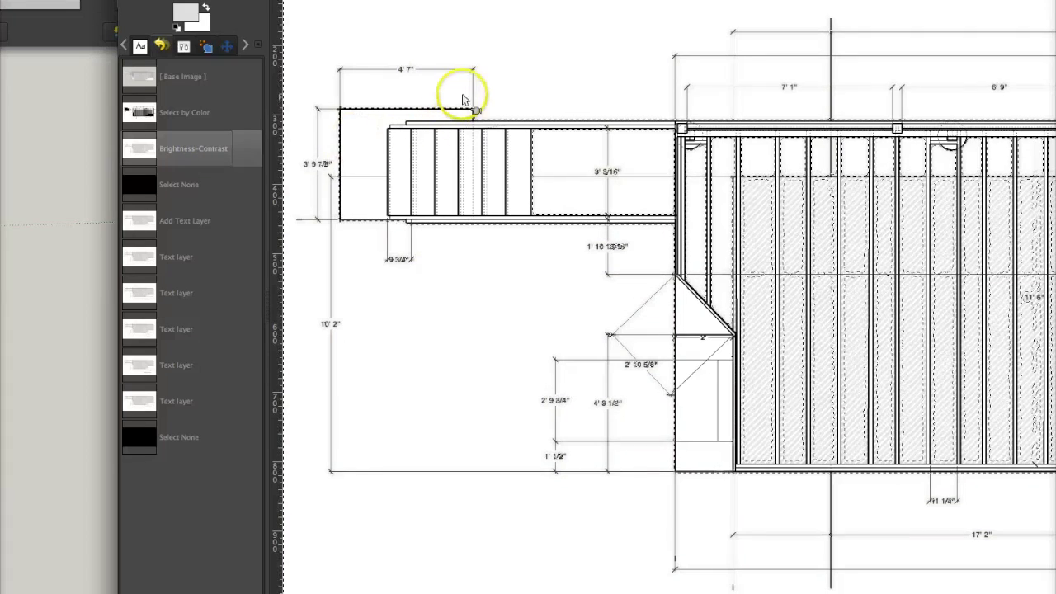
Open the Brightness-Contrast adjustment for the colour-selected background and cancel it
click(289, 0)
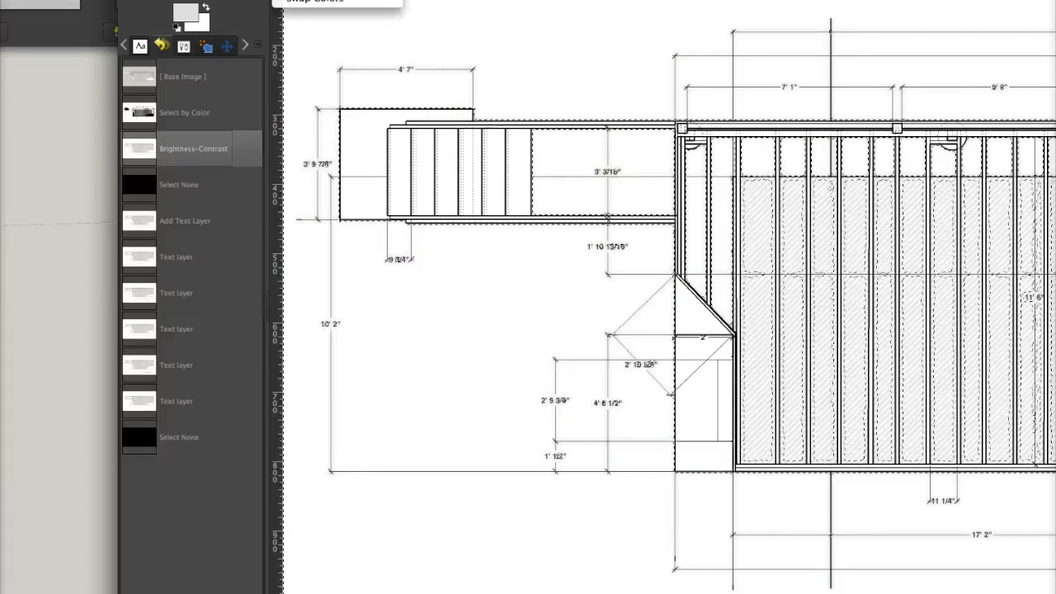
mouse_move(250, 0)
click(914, 201)
click(923, 232)
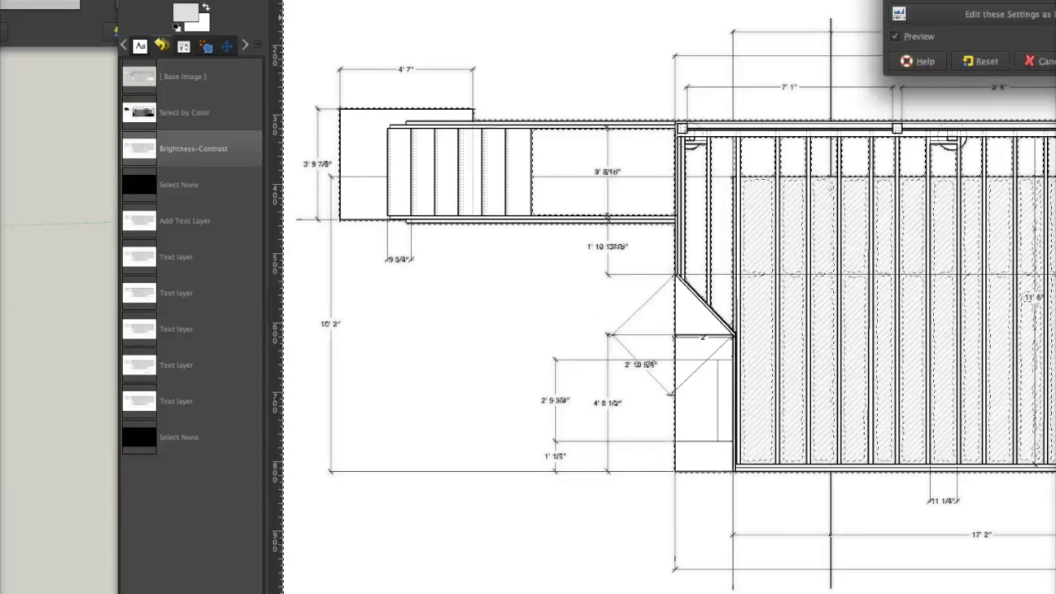
drag(1050, 0, 617, 0)
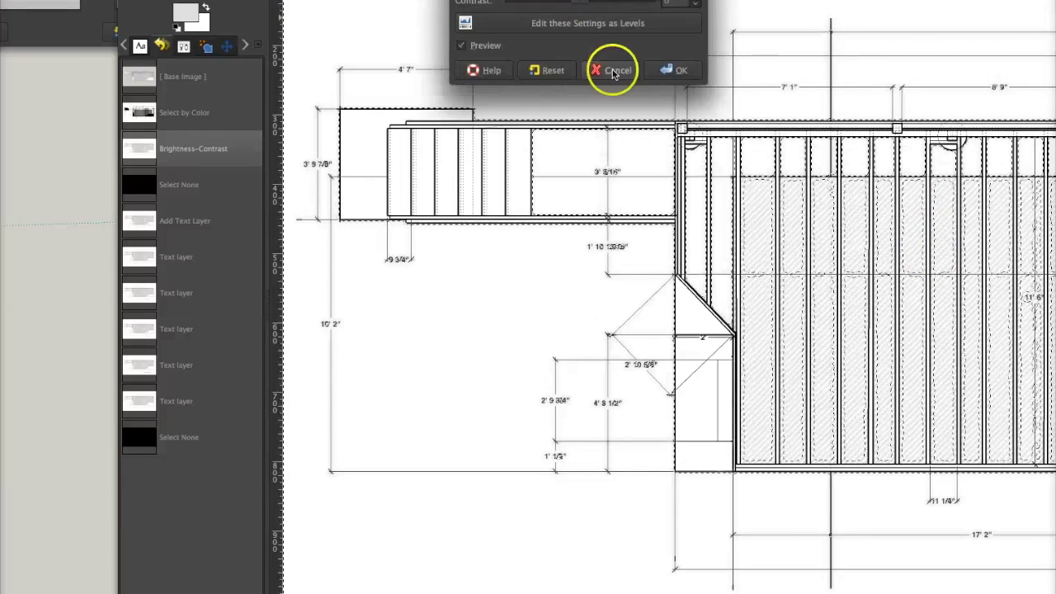
click(619, 70)
Step the undo history forward through the first Select None and Add Text Layer states to the final Select None state
click(162, 190)
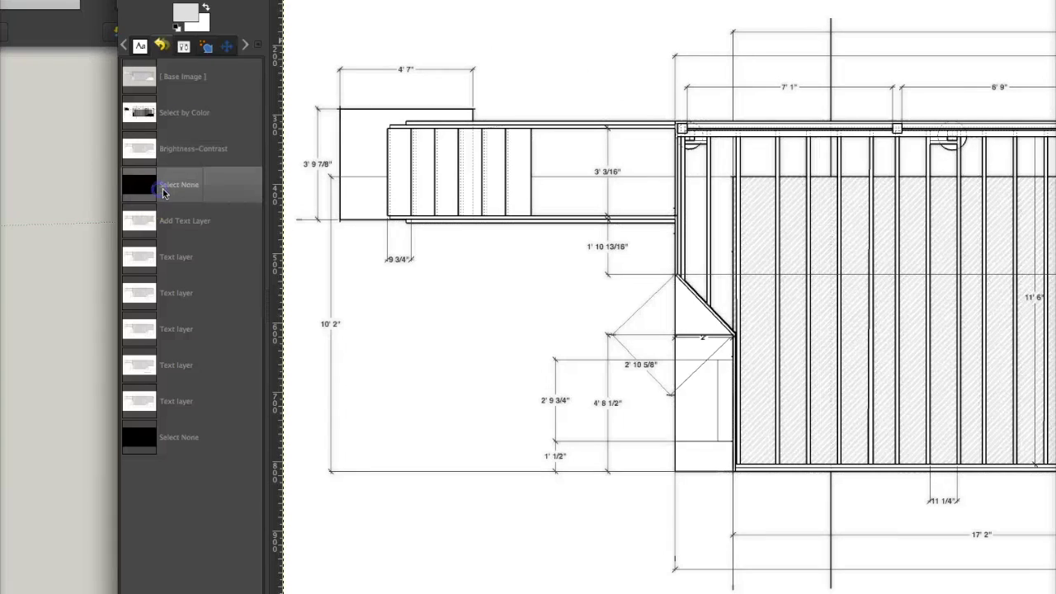
click(174, 226)
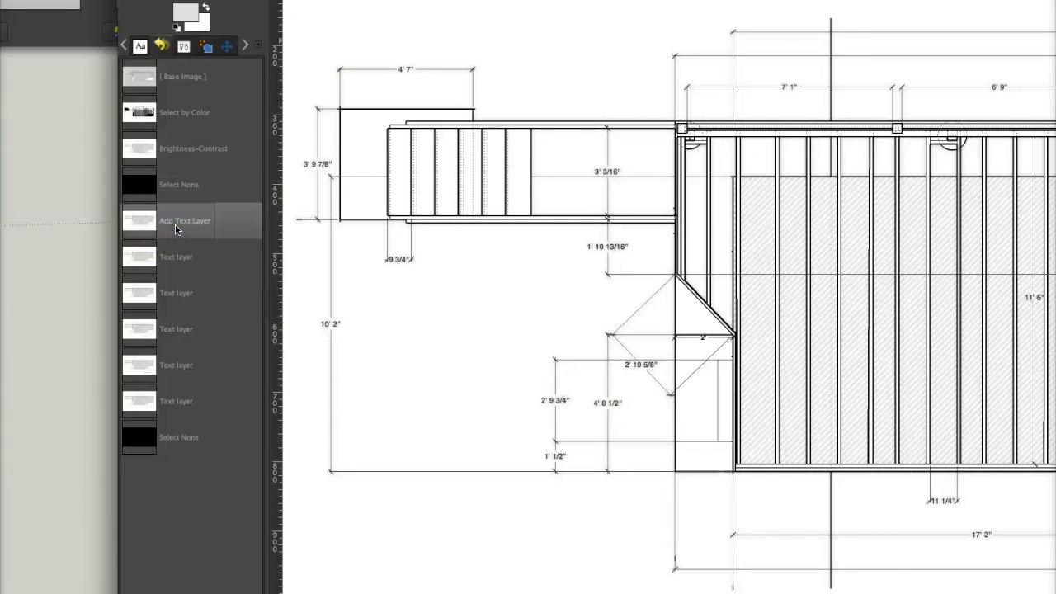
scroll(742, 470, right, 5)
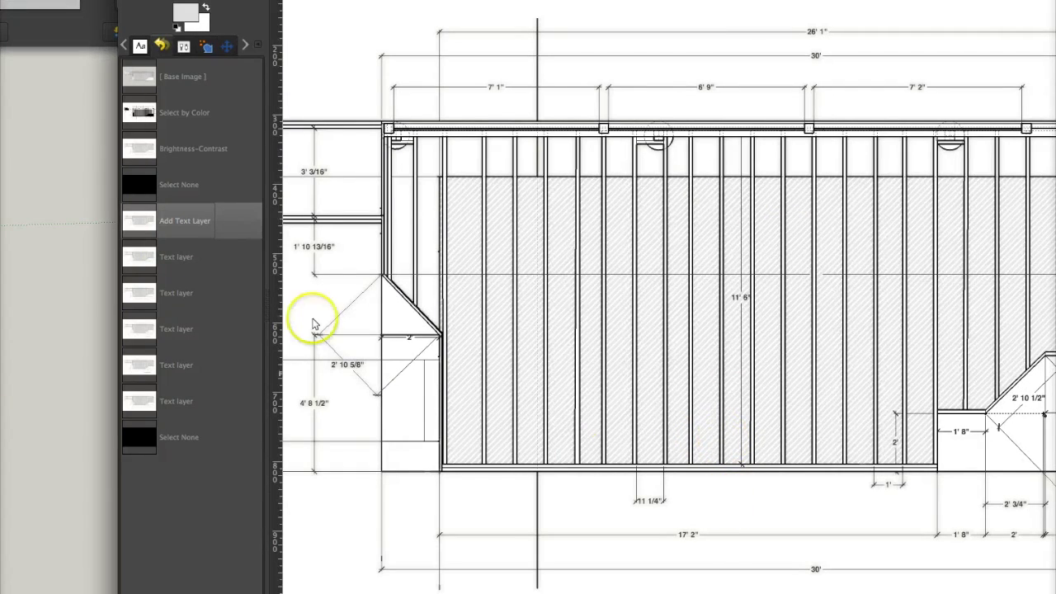
click(165, 403)
click(150, 439)
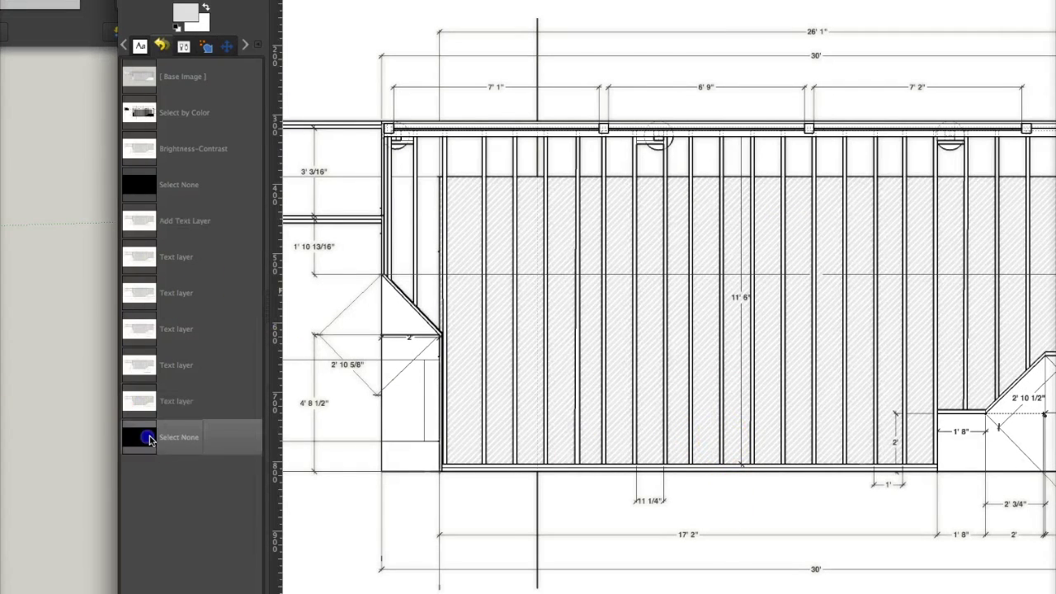
Draw a text box in the empty area below the stairs and set its font to Helvetica Bold
scroll(576, 357, left, 5)
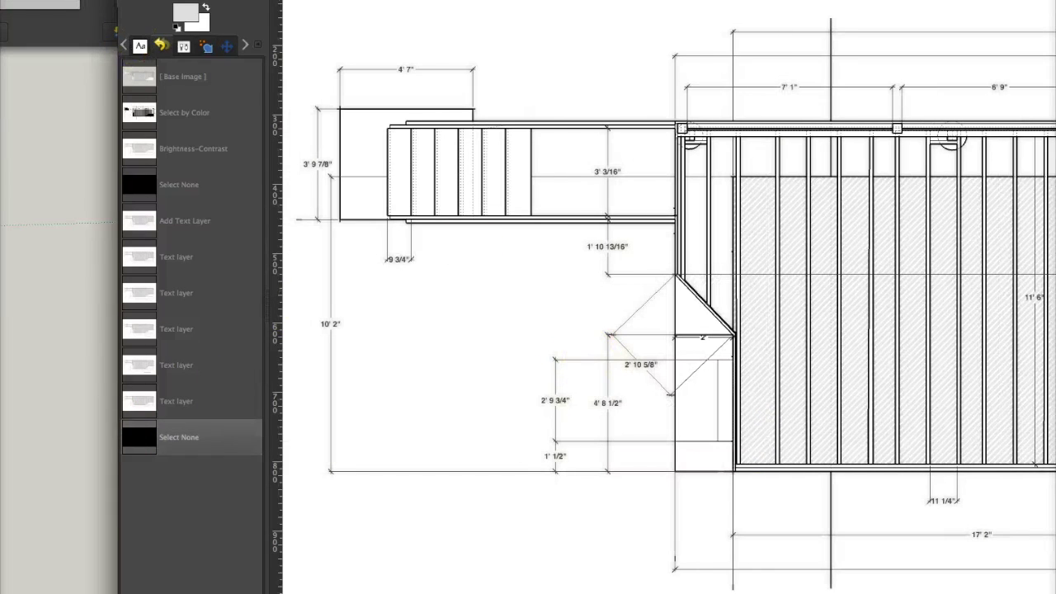
drag(334, 508, 615, 593)
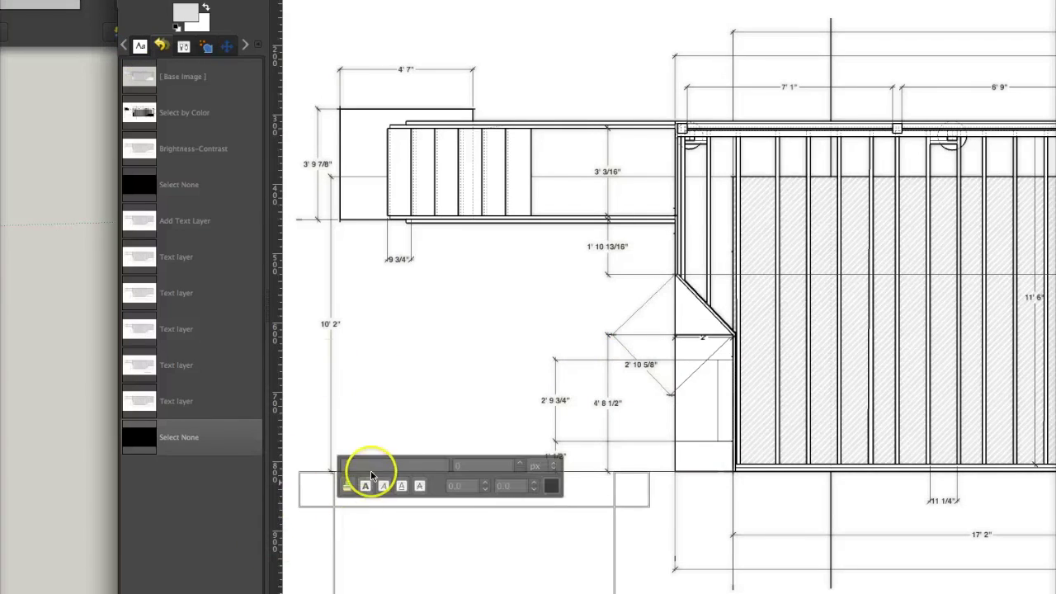
click(373, 468)
text(H)
text(elv)
text(et)
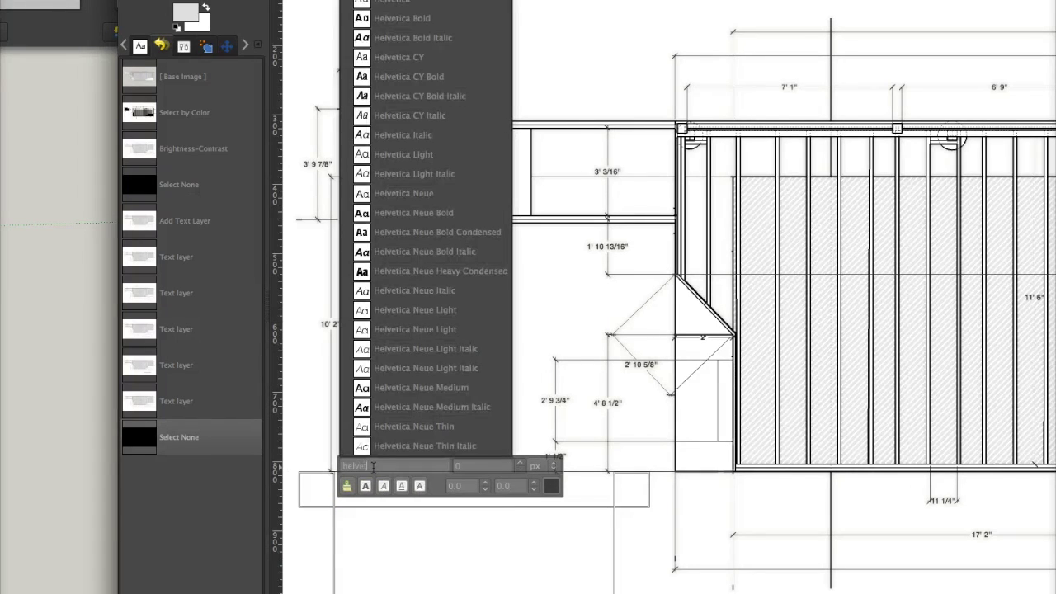
click(388, 18)
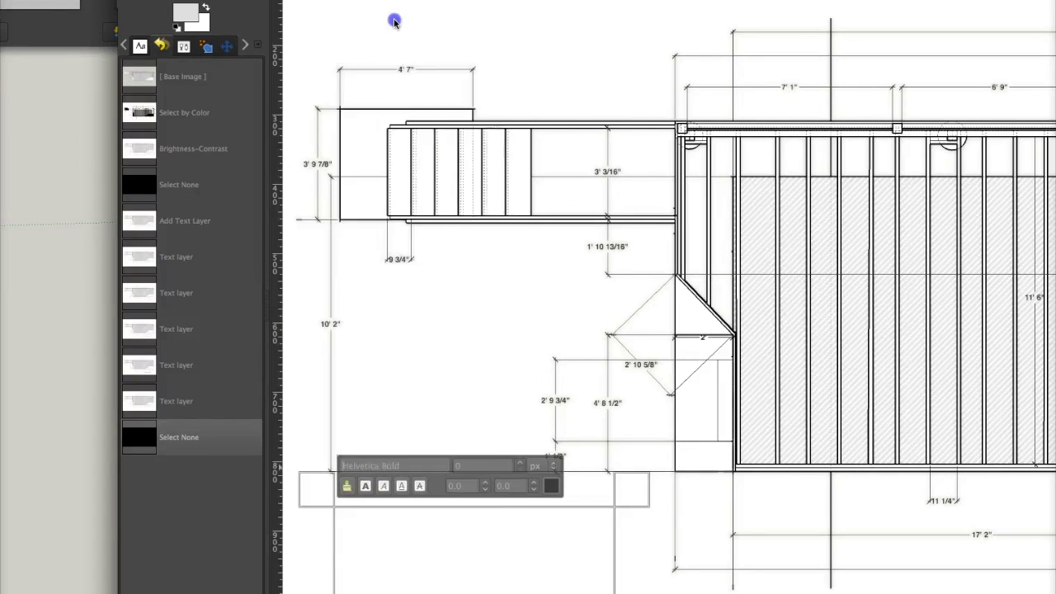
click(443, 467)
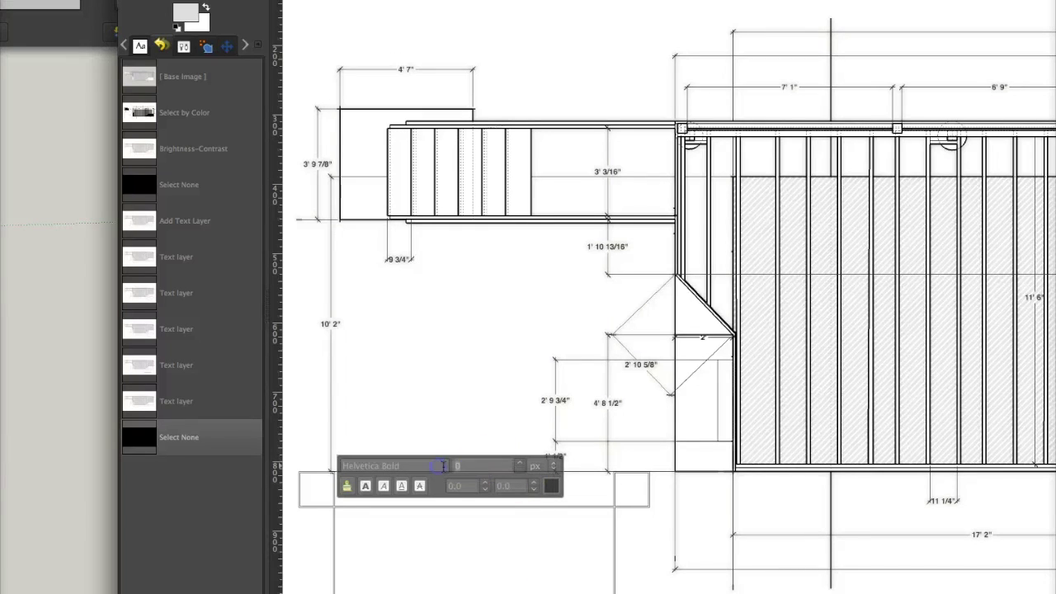